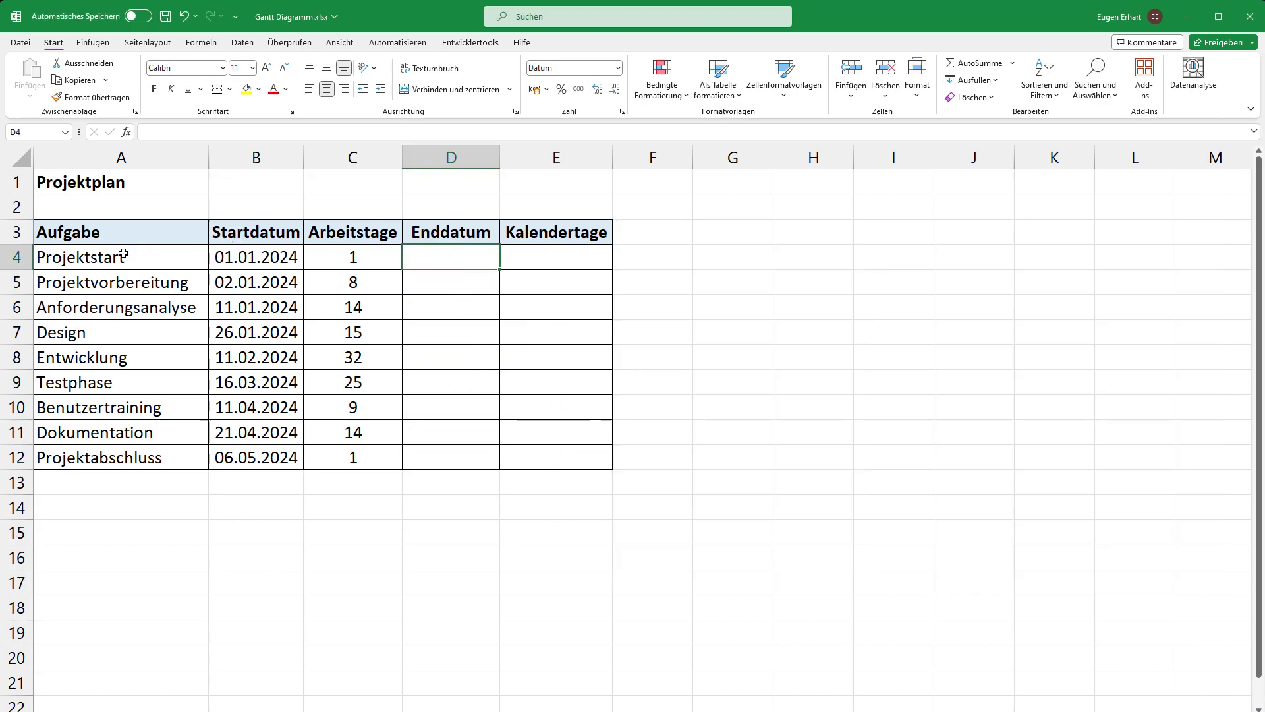
Step: Select the task names, start dates and working-day counts, then pick cell D4
{"action": "left_click_drag", "start_coordinate": [123, 257], "coordinate": [196, 447]}
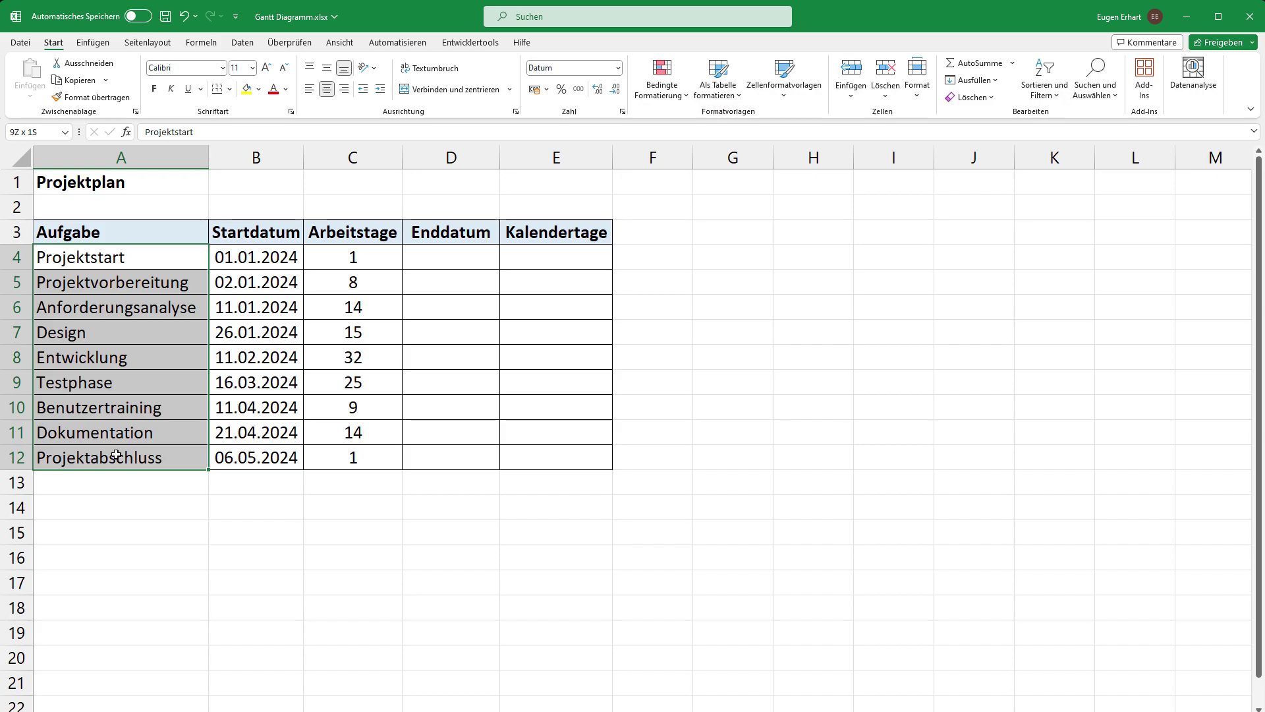
{"action": "left_click_drag", "start_coordinate": [289, 257], "coordinate": [290, 457]}
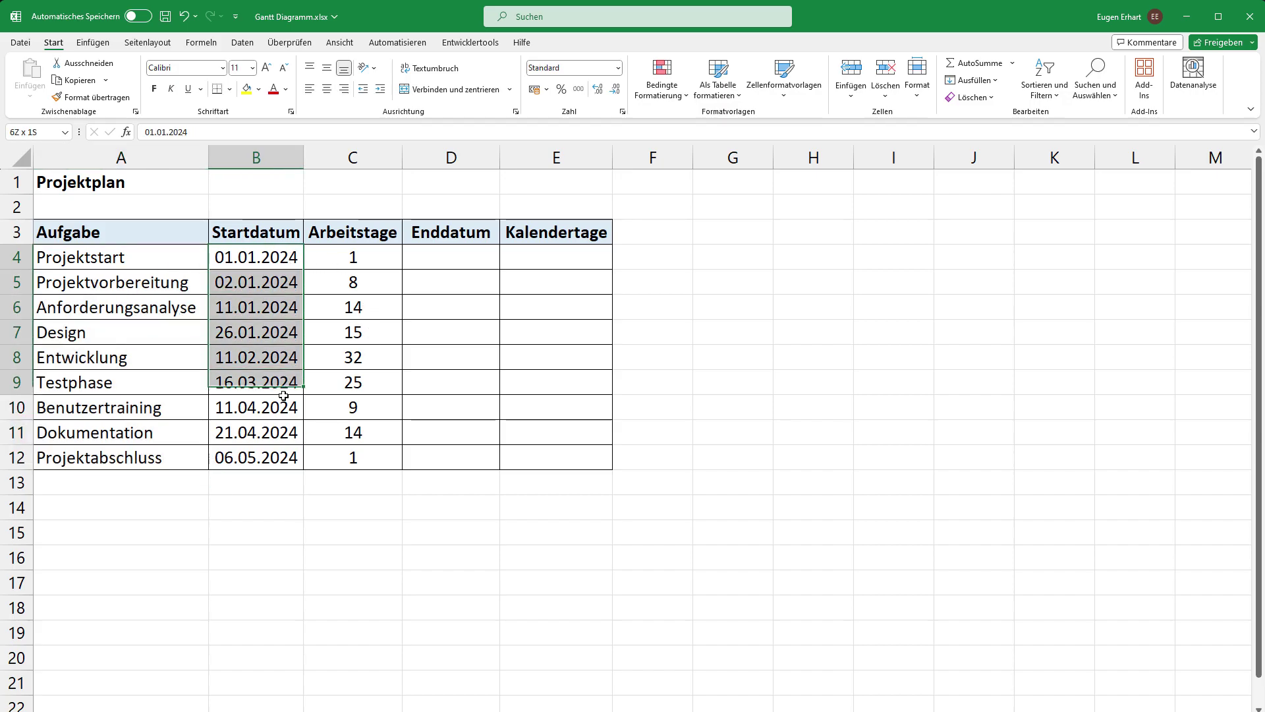
{"action": "left_click_drag", "start_coordinate": [354, 255], "coordinate": [349, 457]}
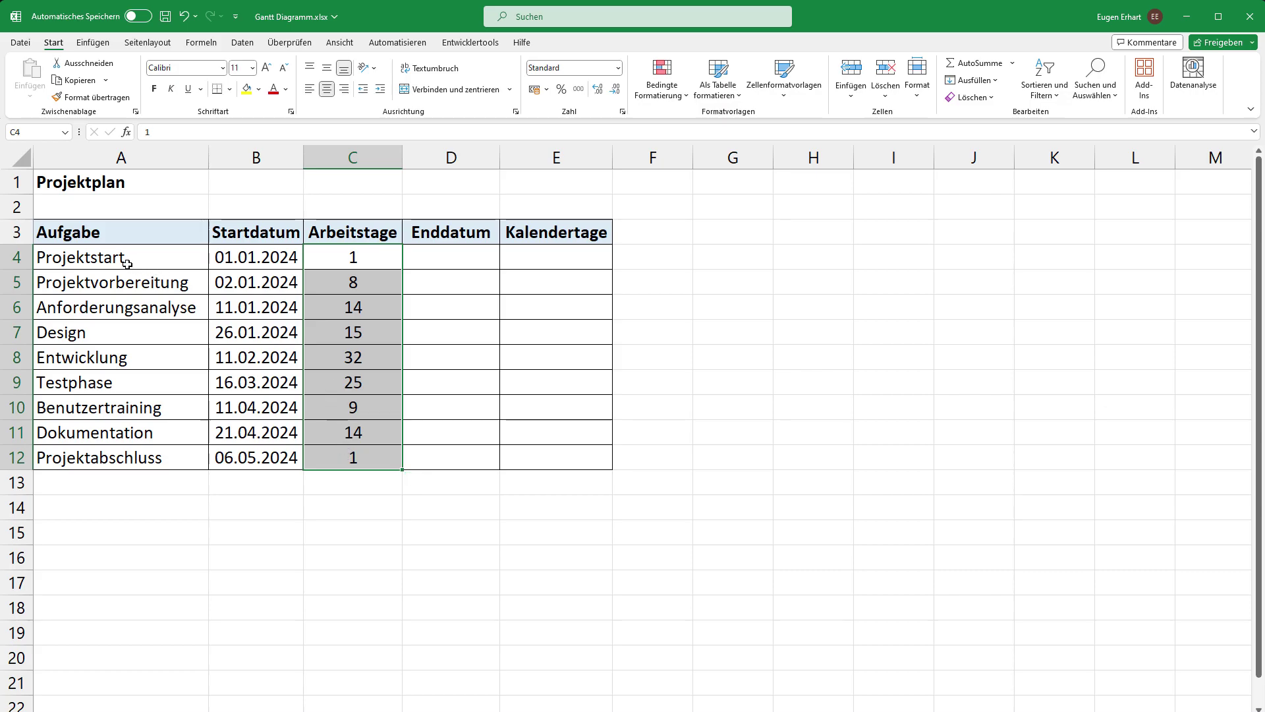
{"action": "left_click", "coordinate": [167, 263]}
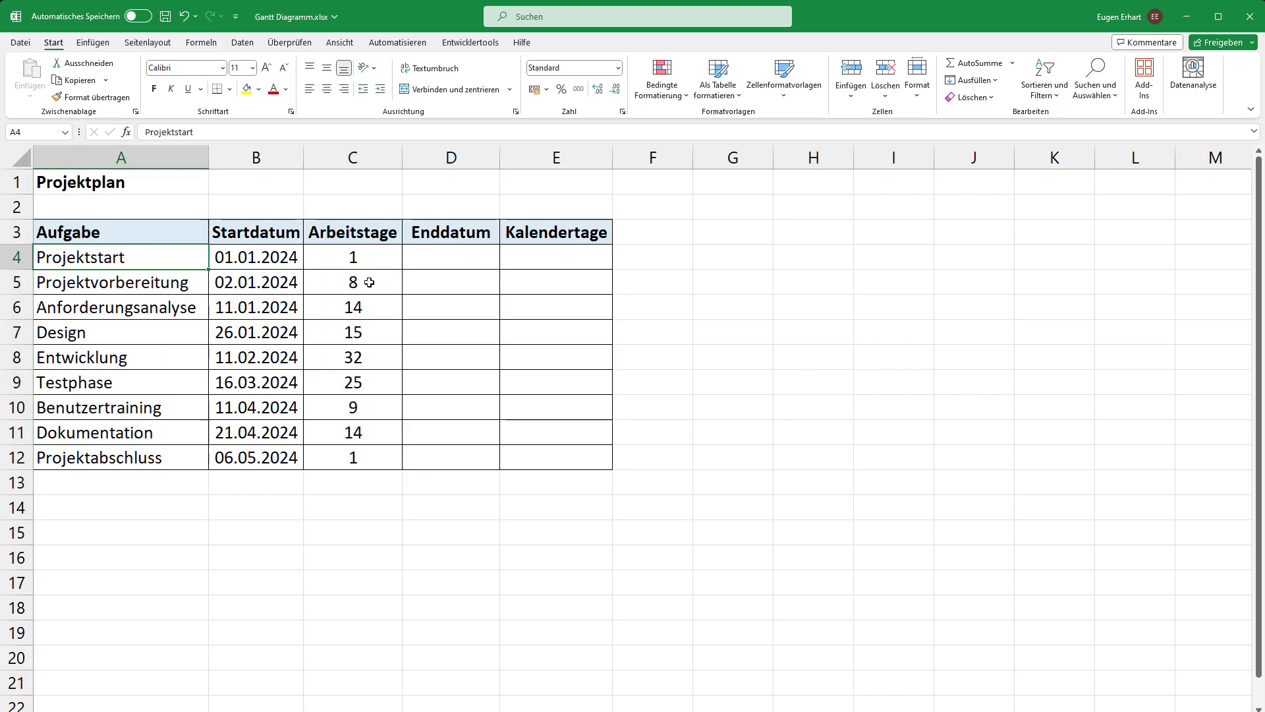
{"action": "left_click", "coordinate": [442, 259]}
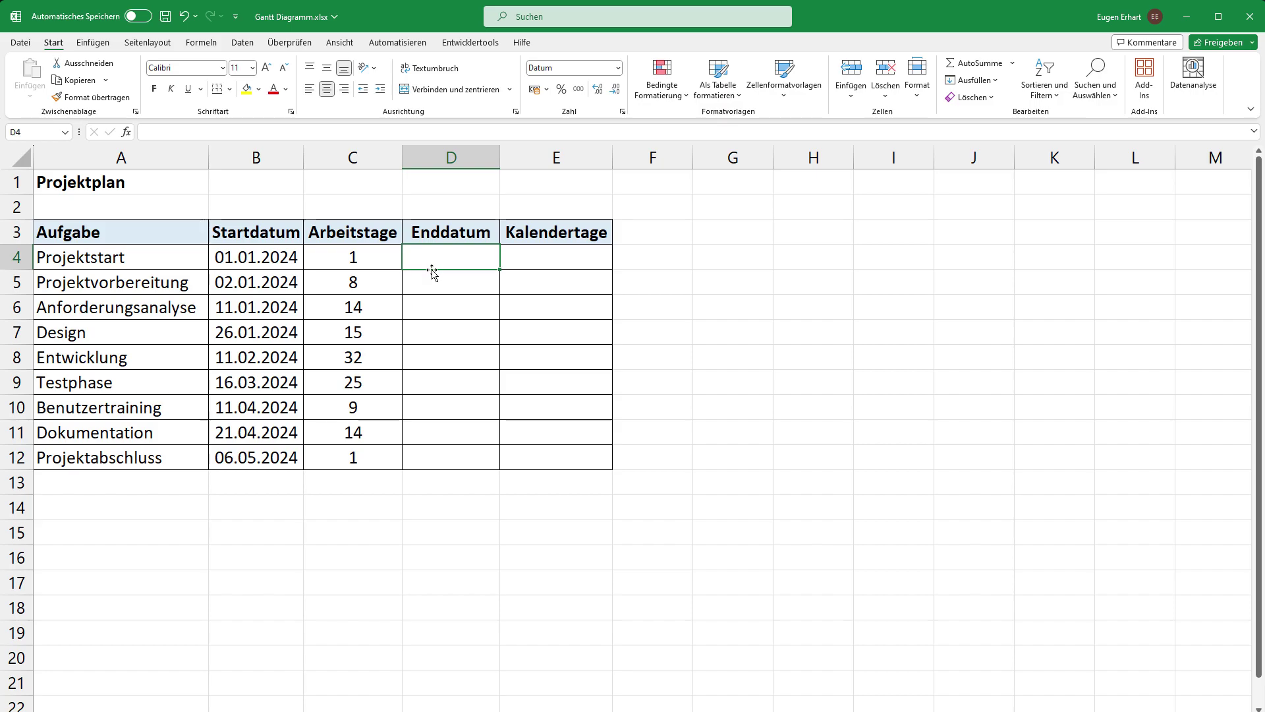
Step: Start an ARBEITSTAG formula in D4 with B4 as the start date
{"action": "type", "text": "=arb"}
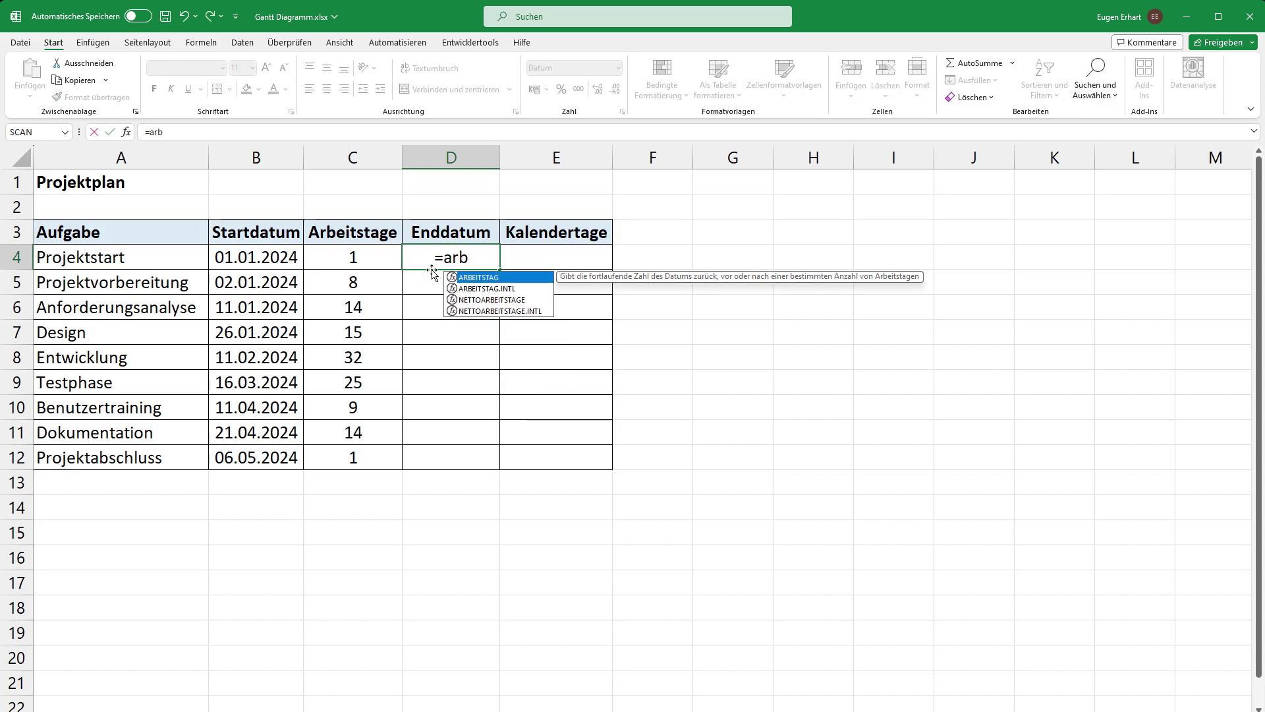
{"action": "key", "text": "Tab"}
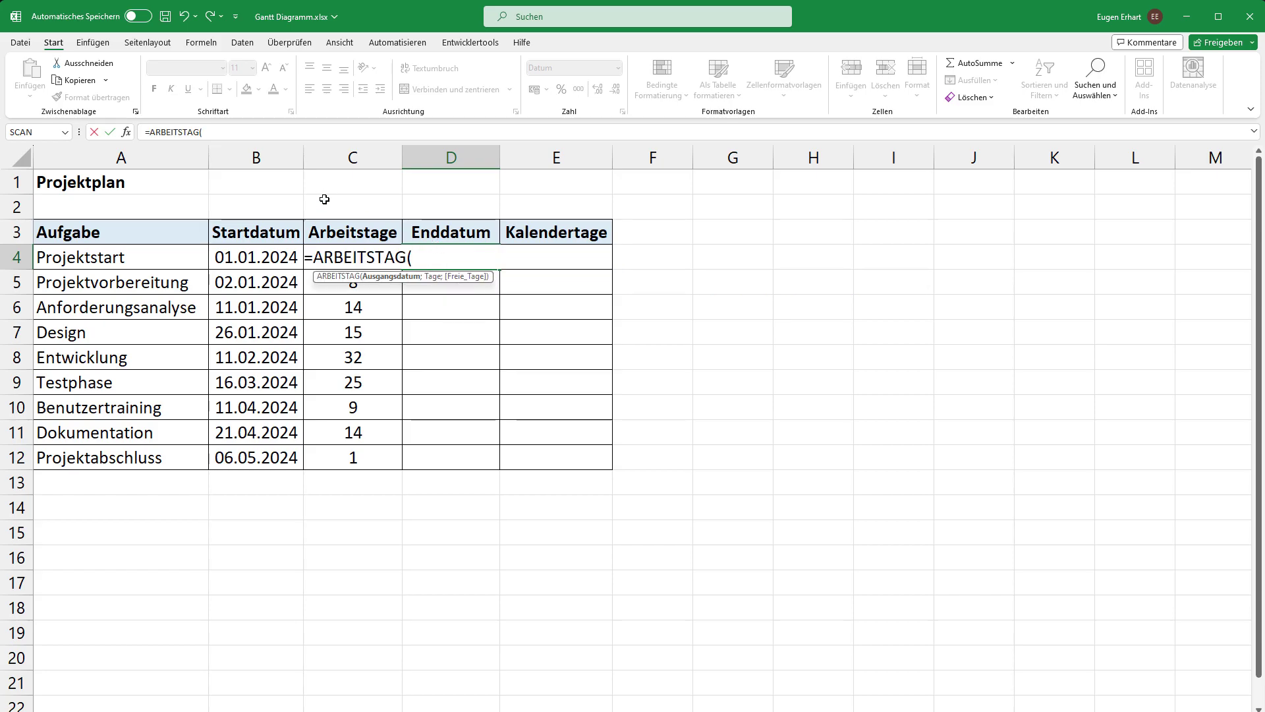
{"action": "left_click", "coordinate": [125, 132]}
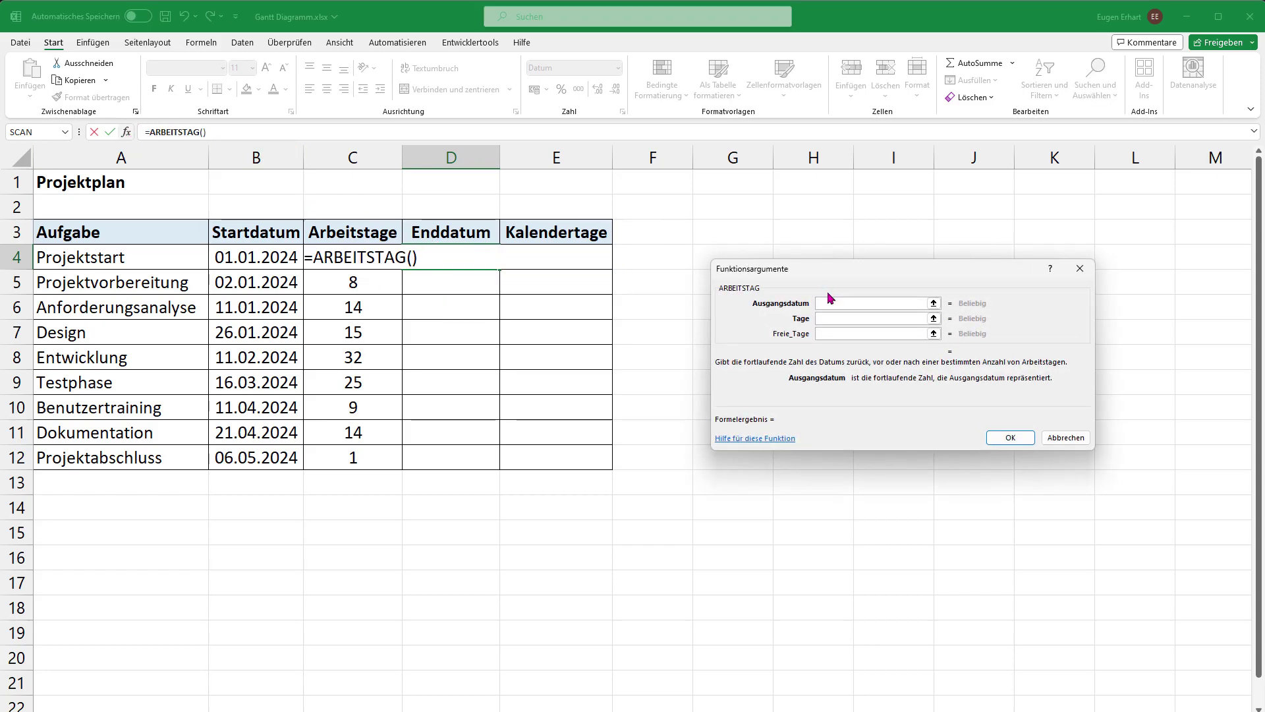
{"action": "left_click", "coordinate": [933, 303]}
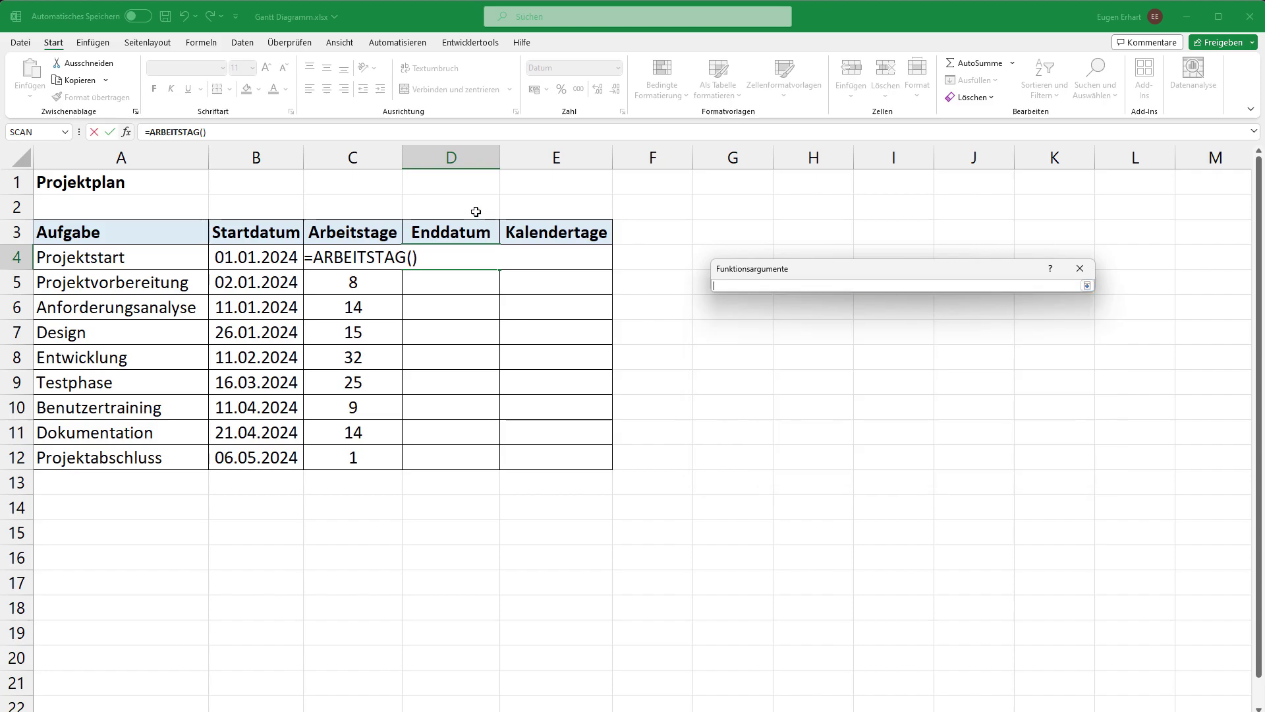
{"action": "left_click", "coordinate": [261, 262]}
{"action": "key", "text": "Return"}
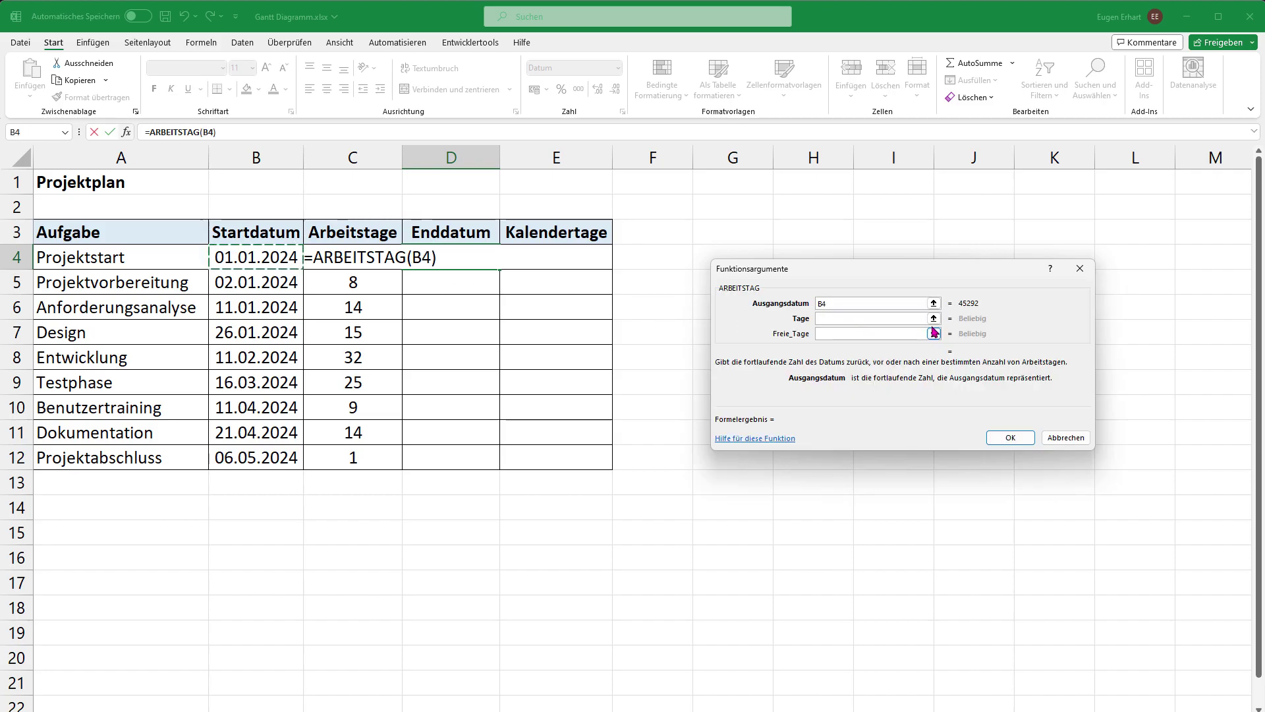
Step: Add C4 as the working days, confirm =ARBEITSTAG(B4;C4), and fill it down to D12
{"action": "left_click", "coordinate": [933, 319]}
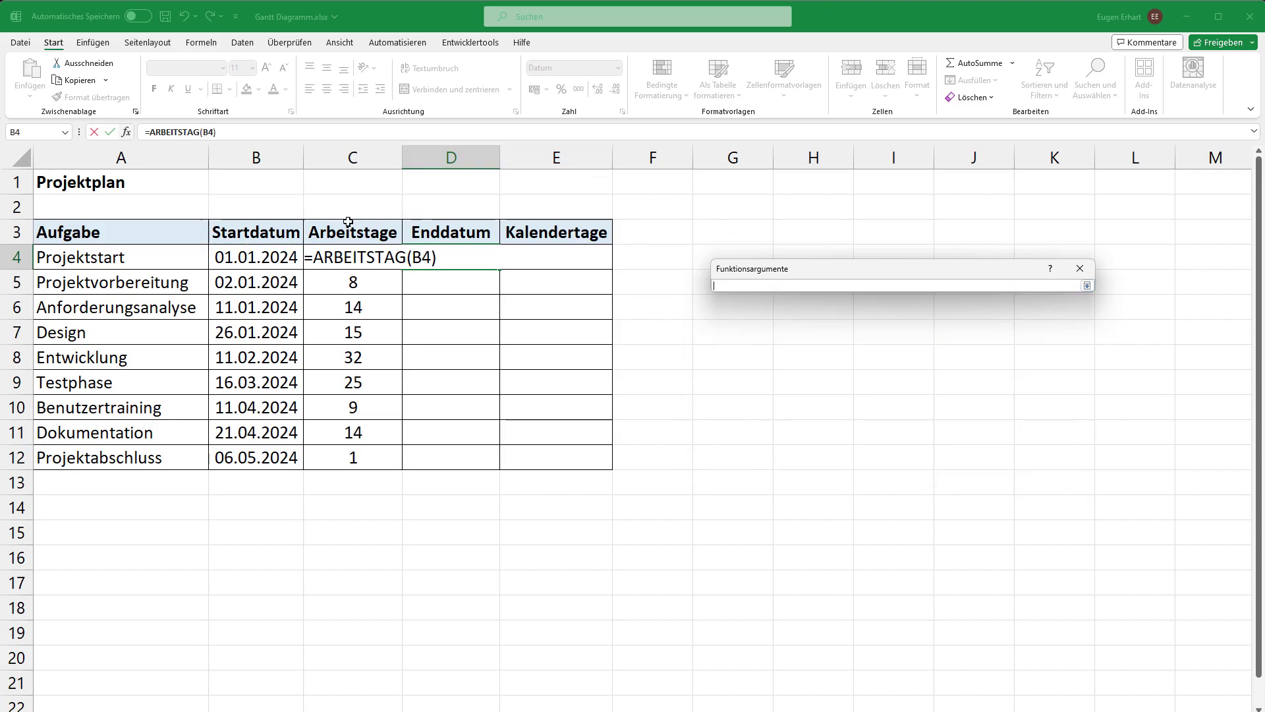
{"action": "left_click", "coordinate": [347, 257]}
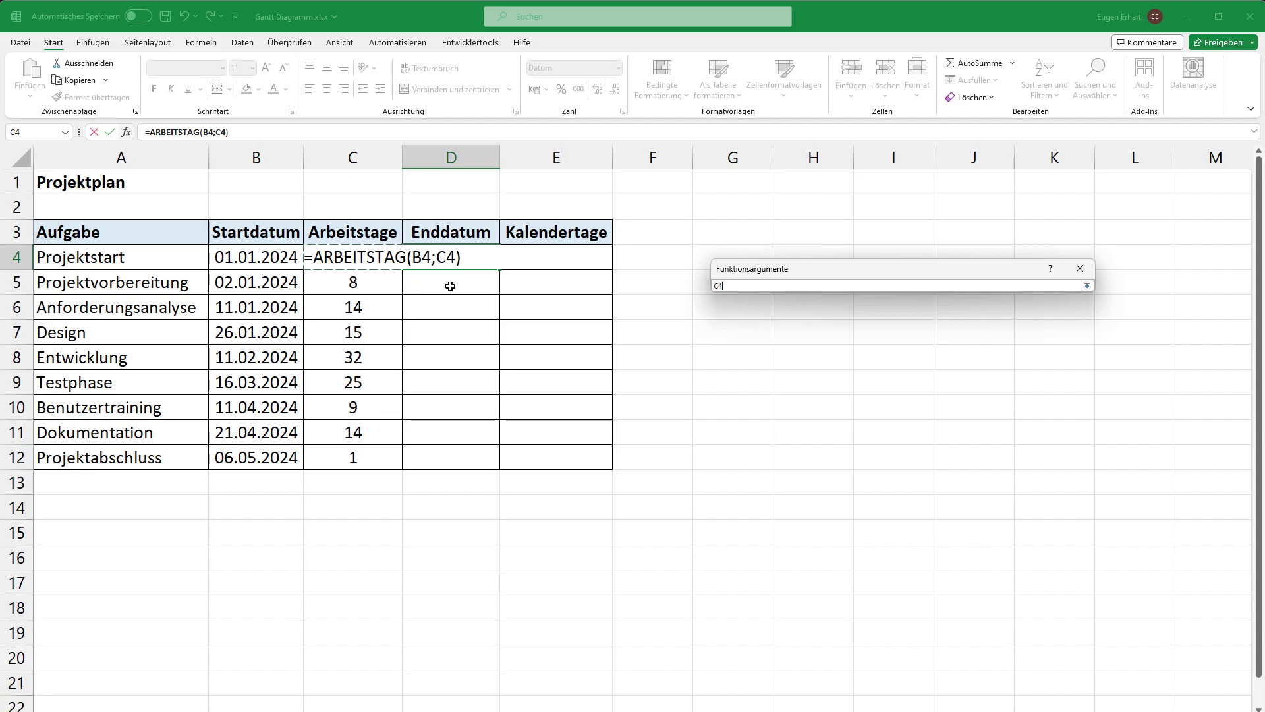
{"action": "key", "text": "Return"}
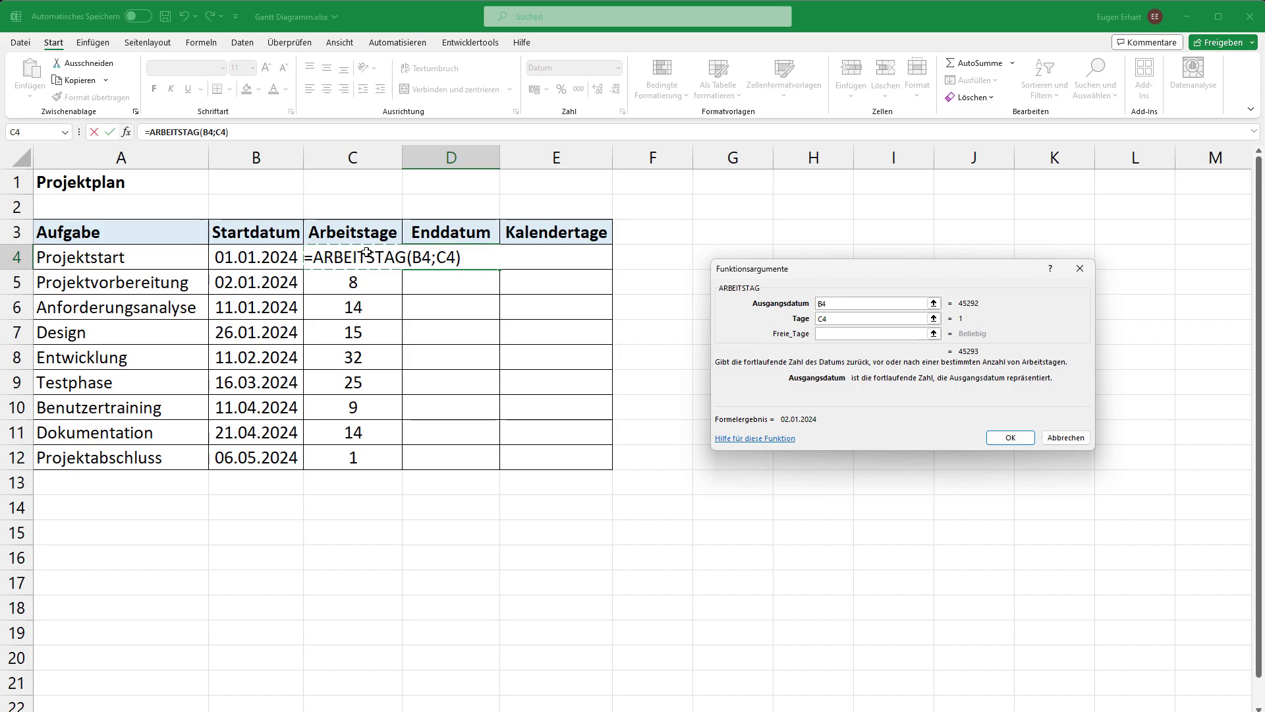
{"action": "left_click", "coordinate": [820, 334]}
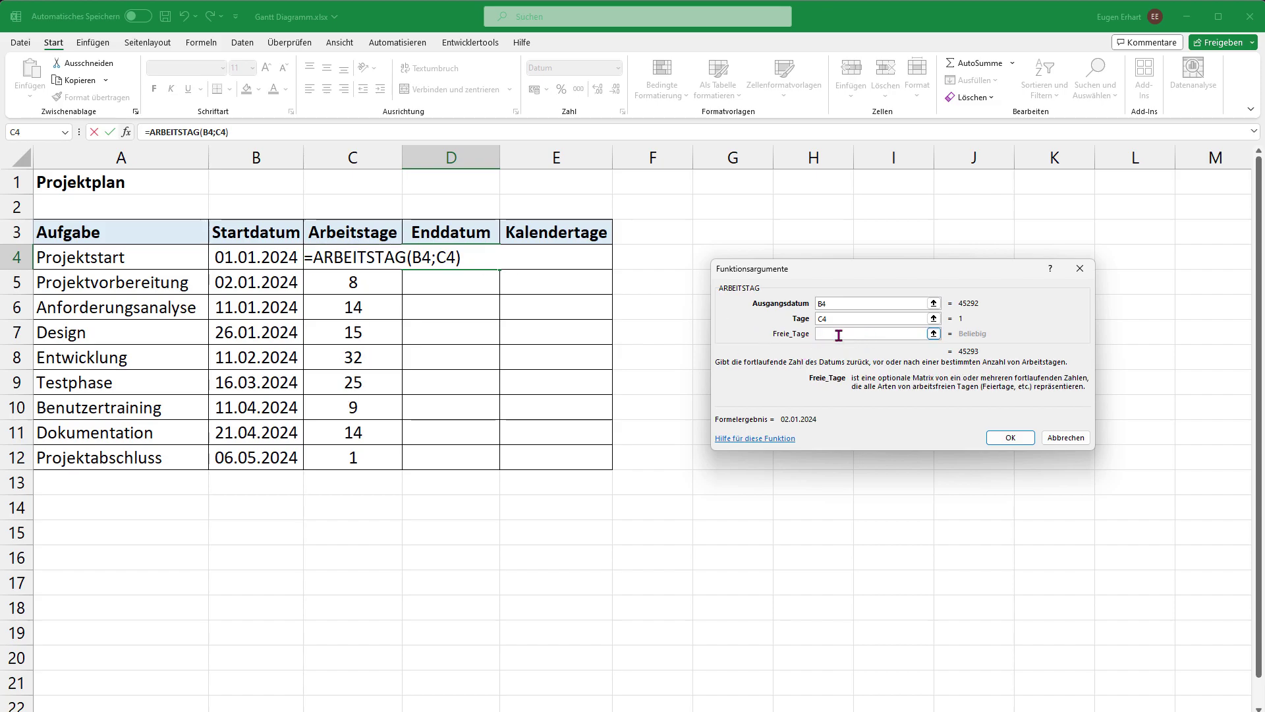
{"action": "left_click", "coordinate": [1010, 438]}
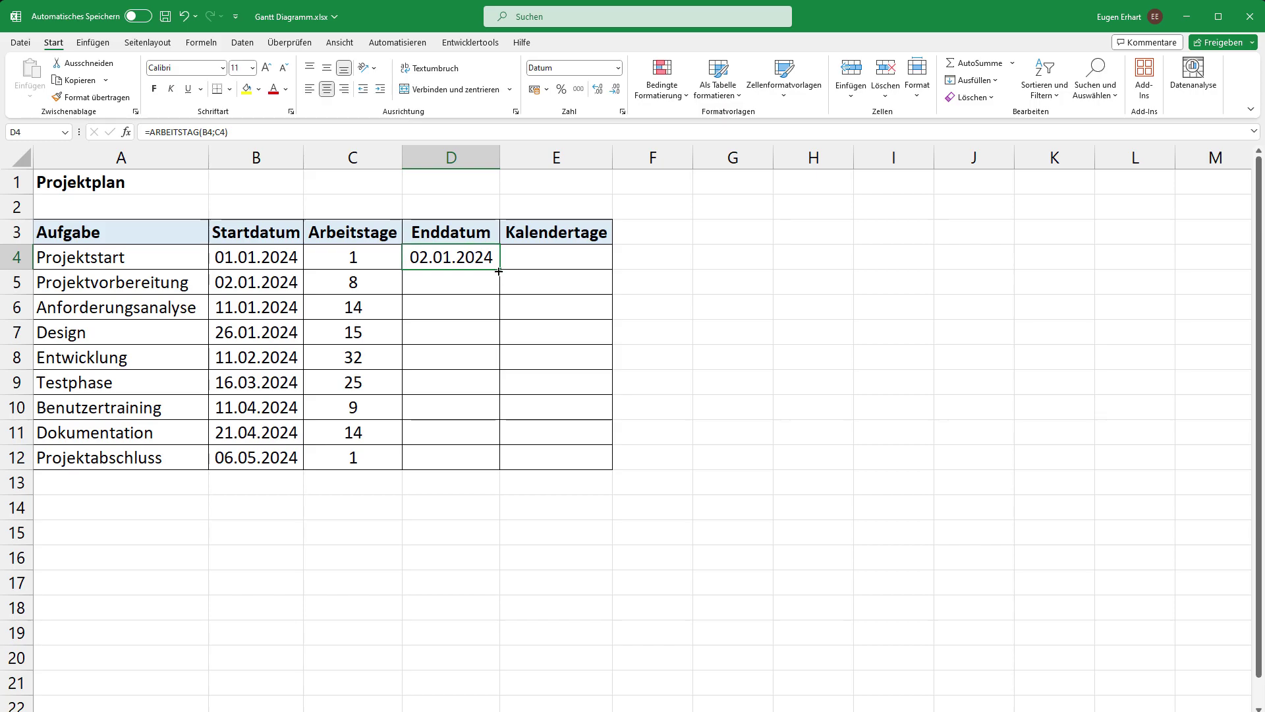
{"action": "double_click", "coordinate": [500, 271]}
{"action": "left_click", "coordinate": [547, 259]}
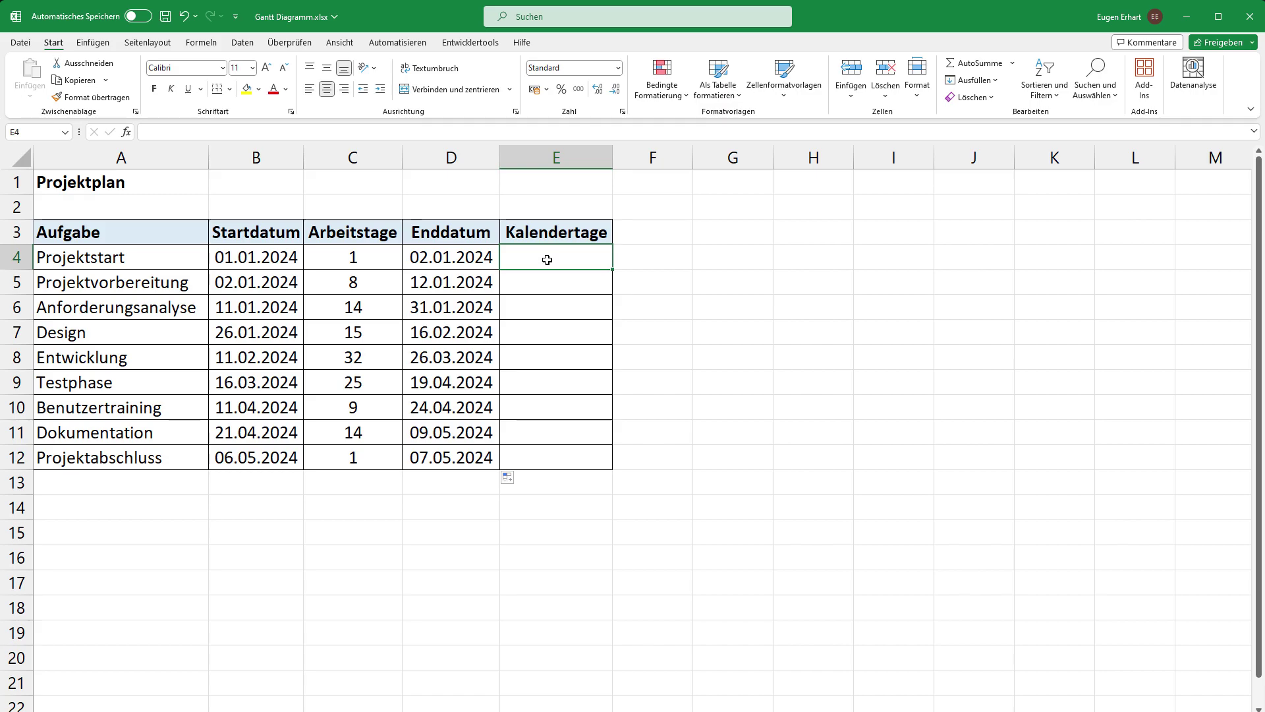
Step: Enter =D4-B4 in E4 and fill it down to E12
{"action": "type", "text": "="}
{"action": "left_click", "coordinate": [469, 250]}
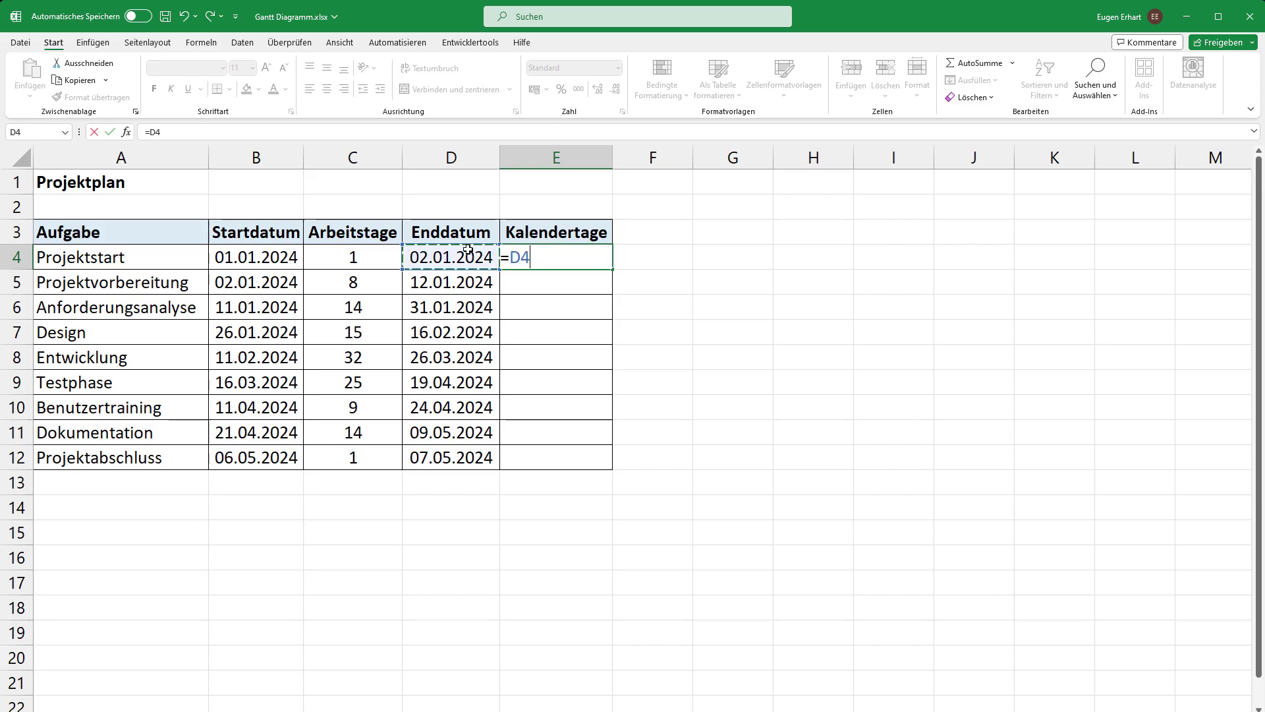
{"action": "type", "text": "-"}
{"action": "left_click", "coordinate": [283, 254]}
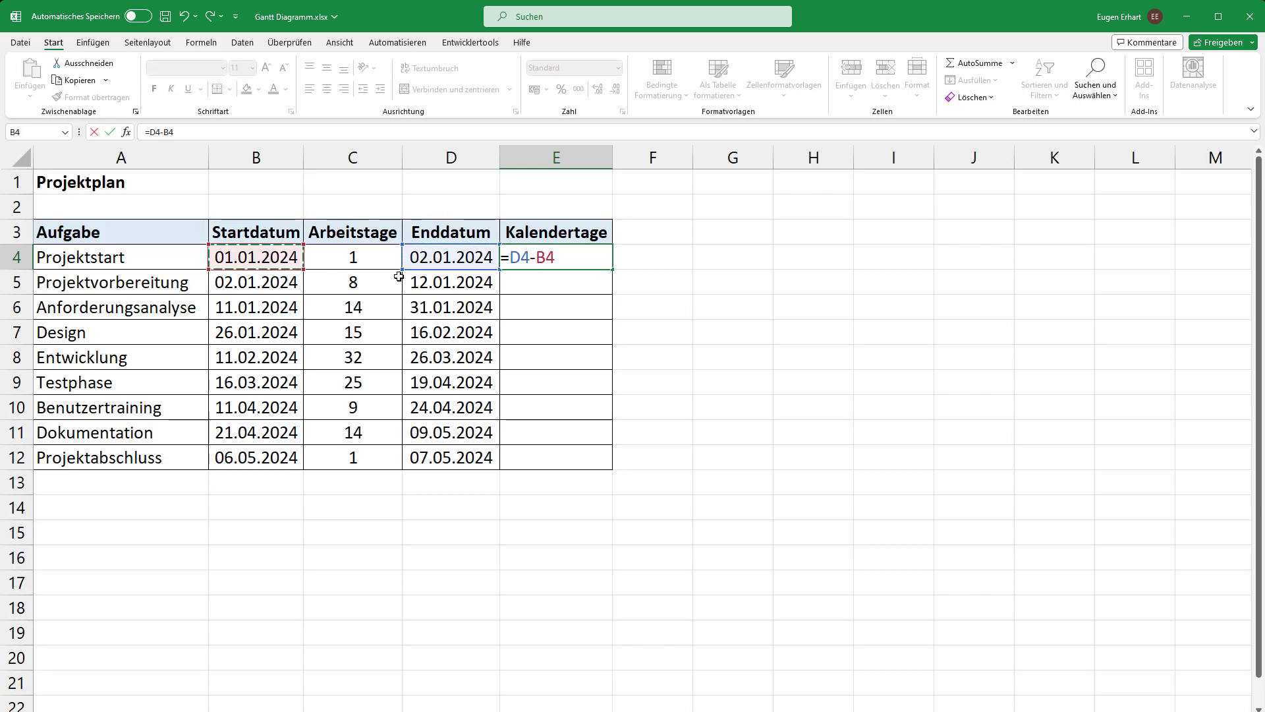
{"action": "key", "text": "Return"}
{"action": "left_click", "coordinate": [594, 260]}
{"action": "double_click", "coordinate": [612, 269]}
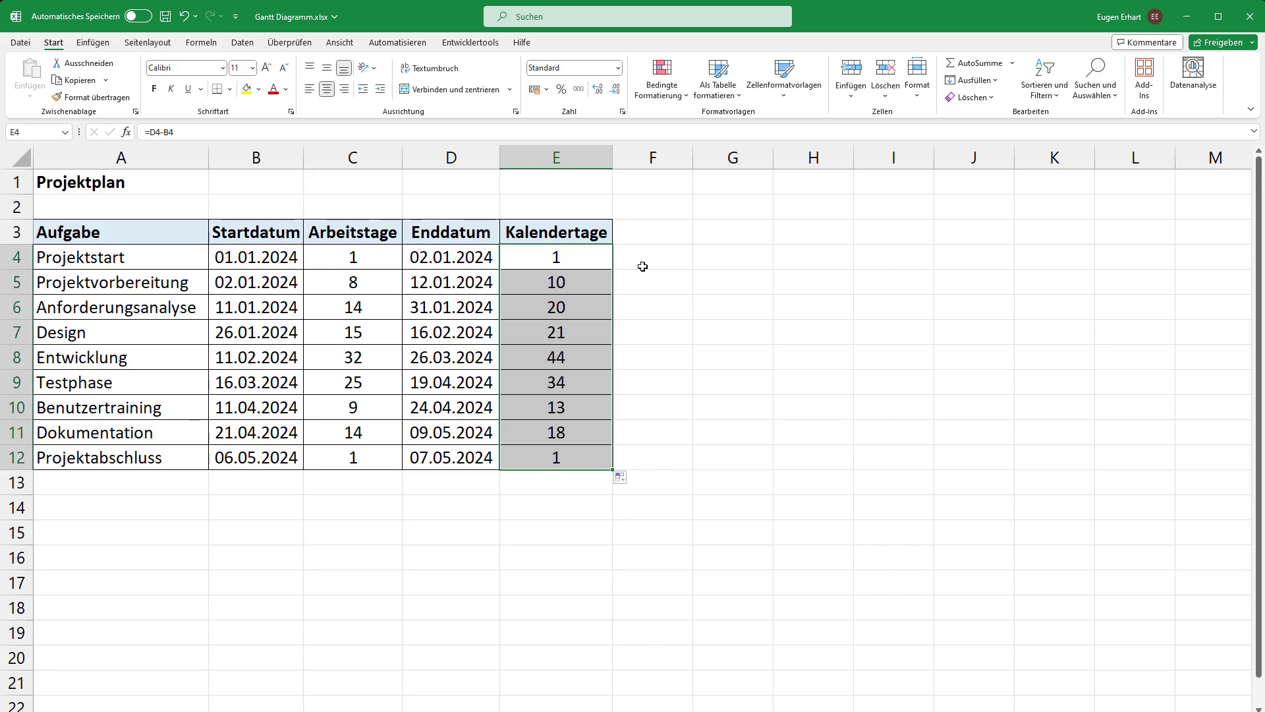
{"action": "left_click", "coordinate": [643, 265]}
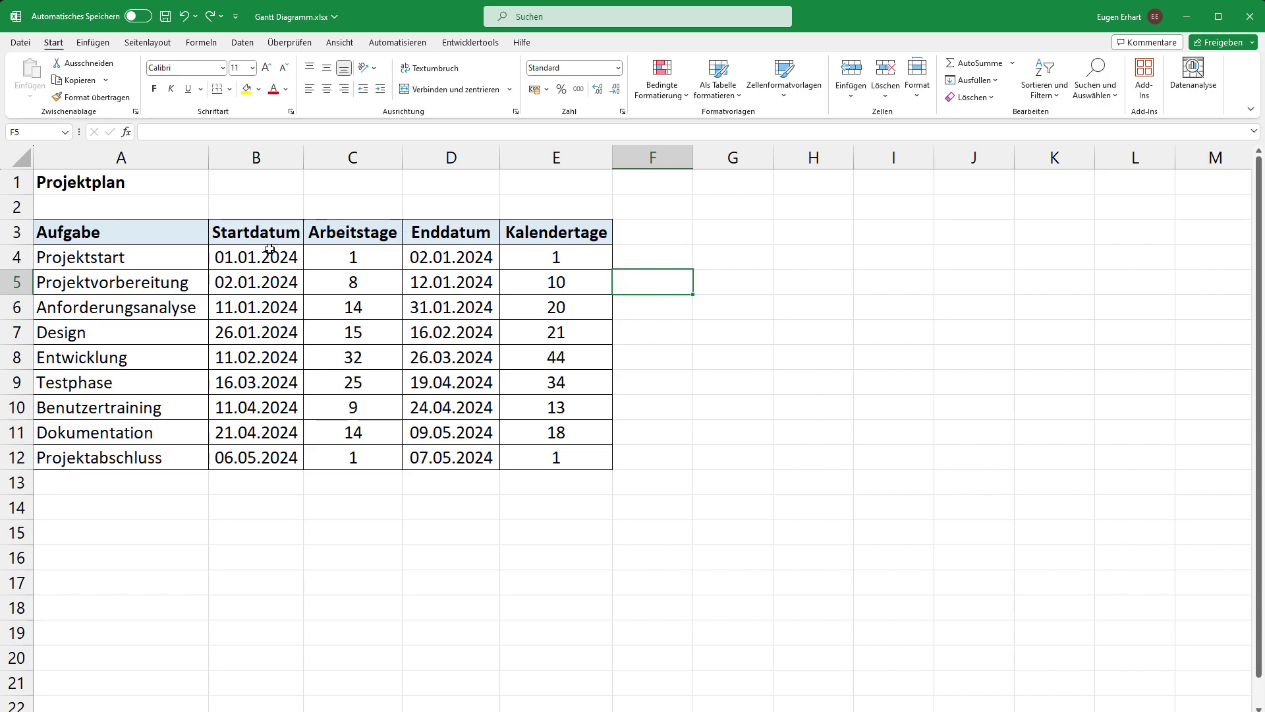
{"action": "left_click_drag", "start_coordinate": [270, 253], "coordinate": [260, 455]}
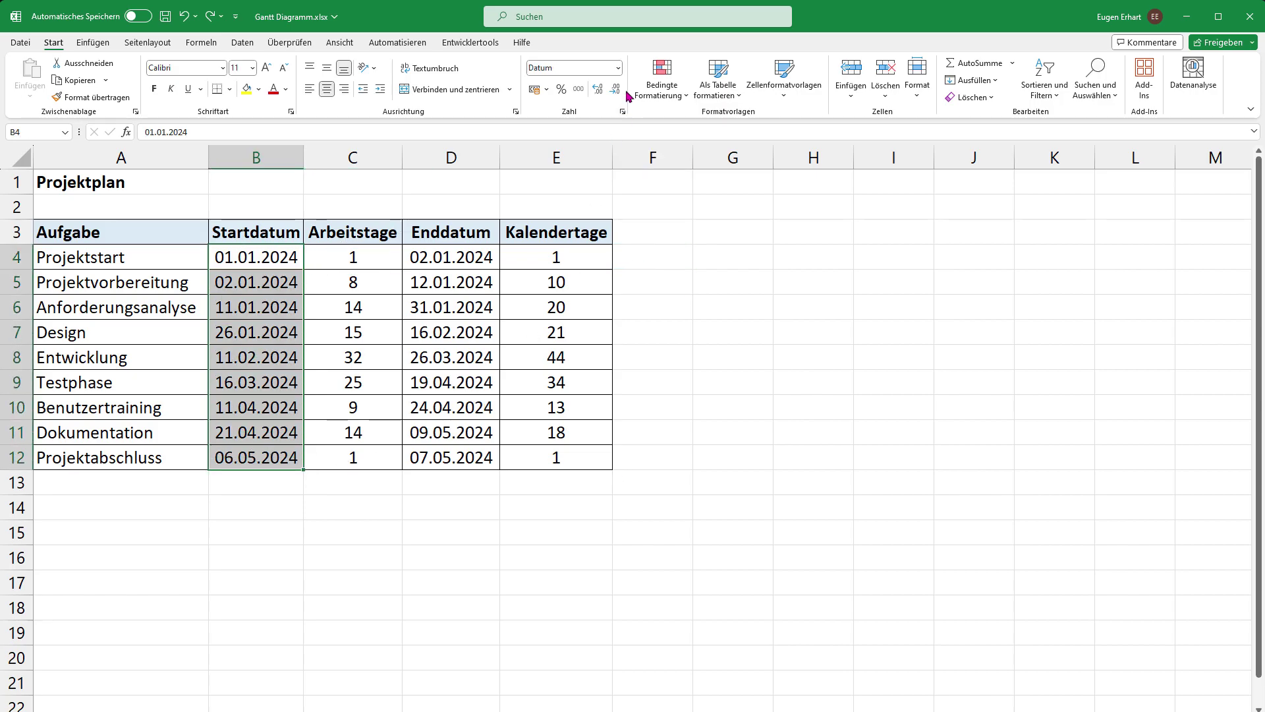
Step: Give B4:B12 the Standard number format so start dates show as serials like 45292
{"action": "left_click", "coordinate": [618, 68]}
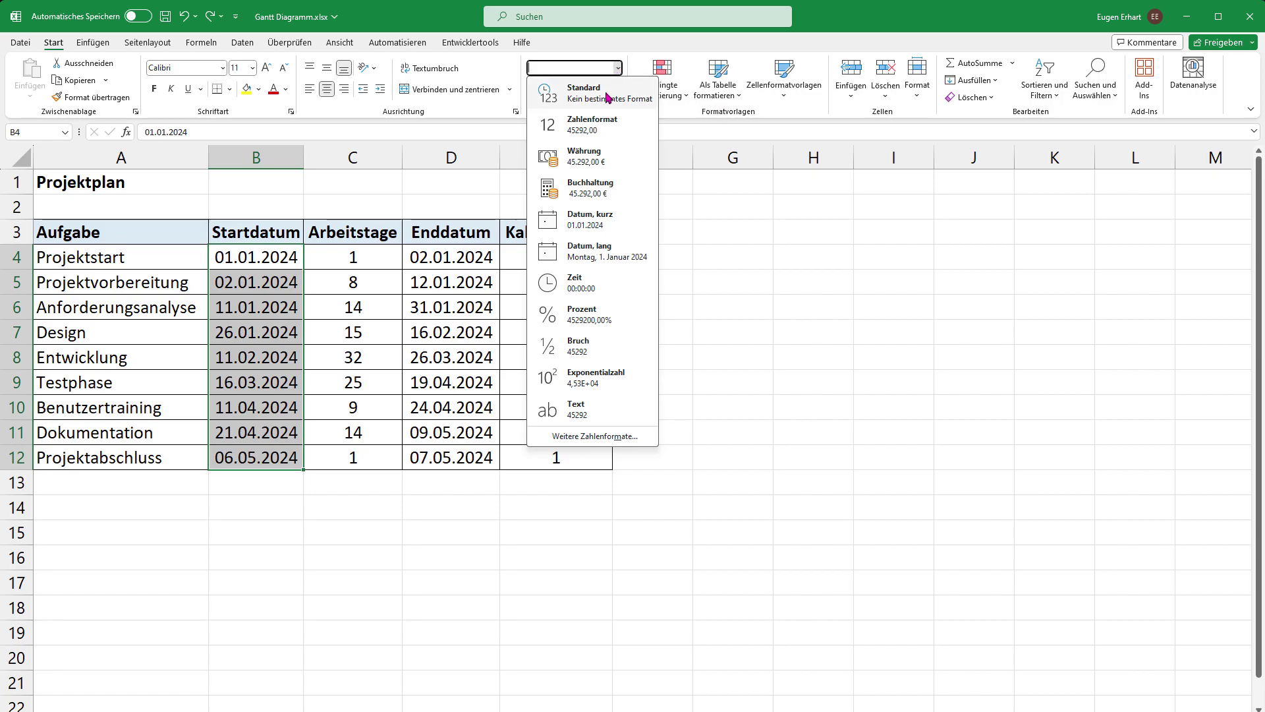
{"action": "left_click", "coordinate": [607, 98]}
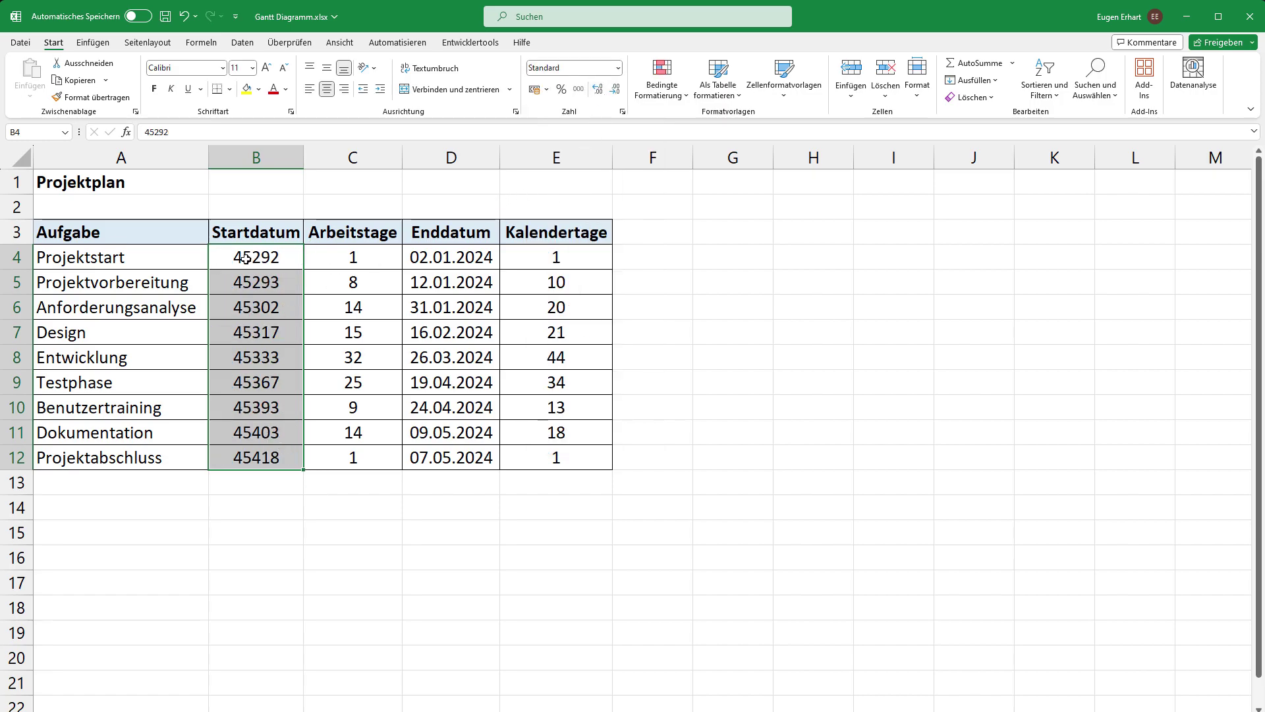
{"action": "left_click_drag", "start_coordinate": [151, 238], "coordinate": [149, 269]}
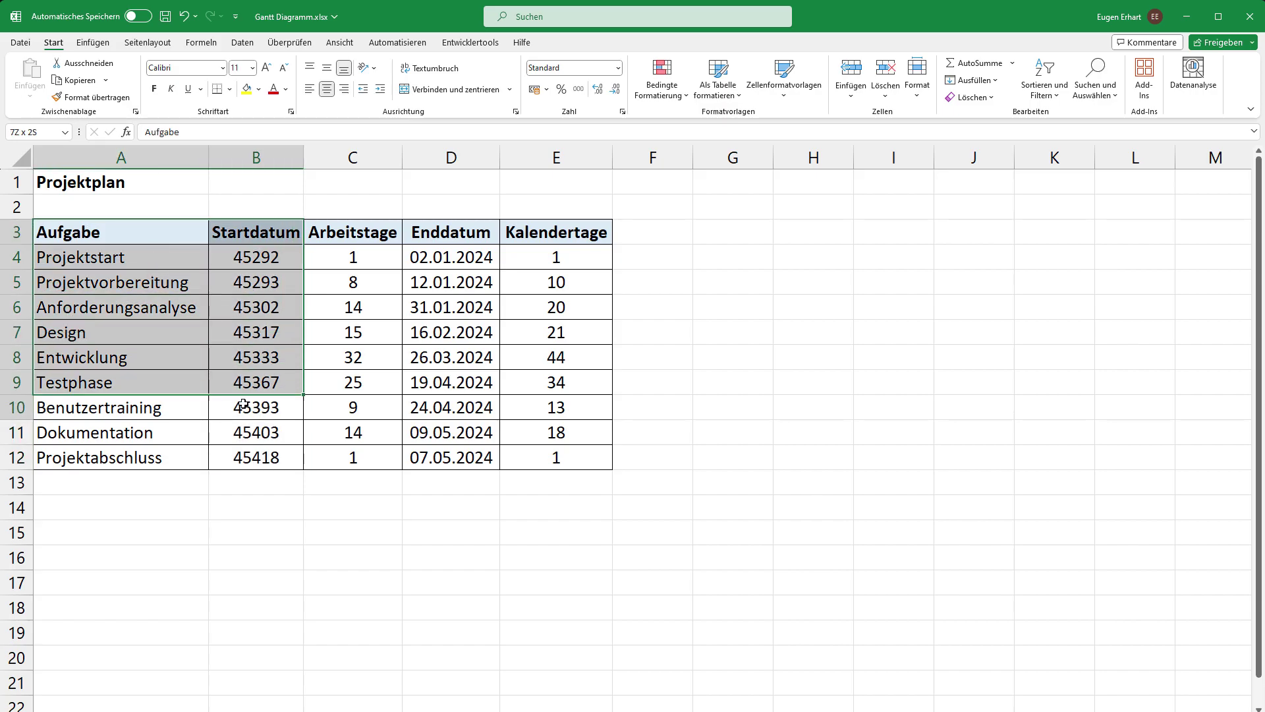
Step: Chart task names, Startdatum and Kalendertage as a Stacked Bar chart placed beside the table
{"action": "left_click_drag", "start_coordinate": [149, 269], "coordinate": [264, 461]}
{"action": "left_click_drag", "start_coordinate": [565, 235], "coordinate": [560, 460]}
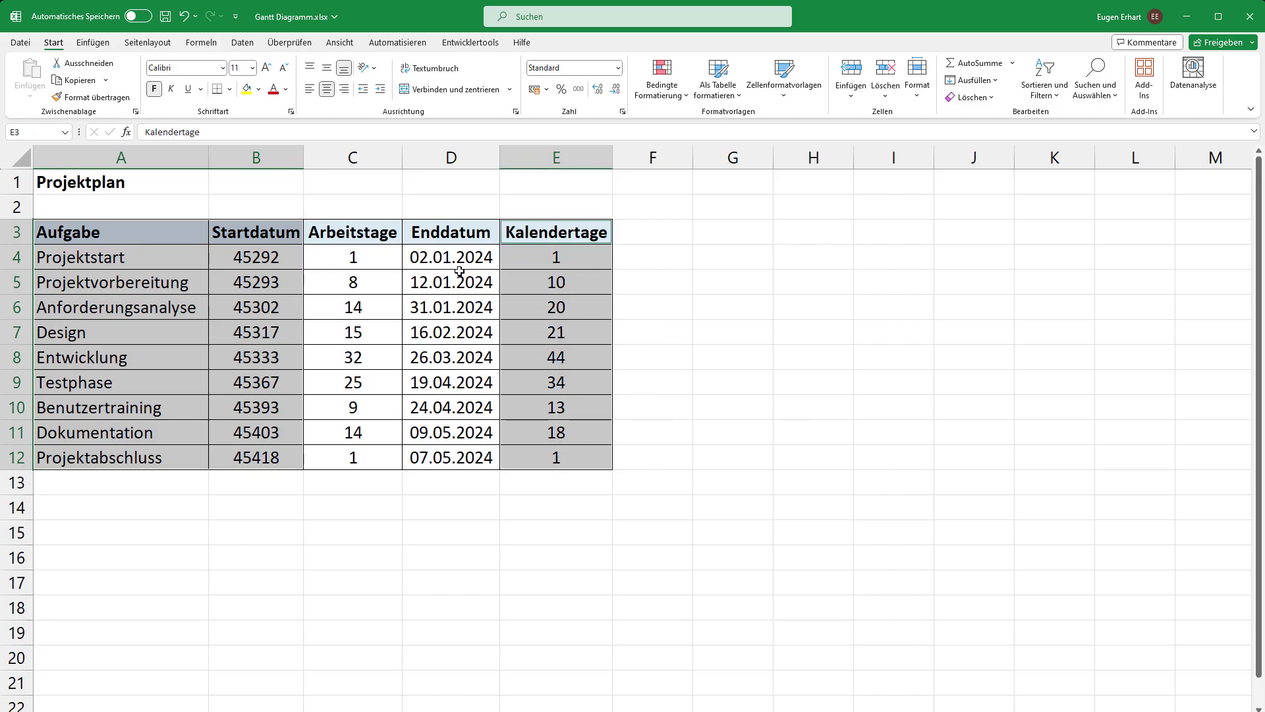
{"action": "left_click", "coordinate": [93, 42]}
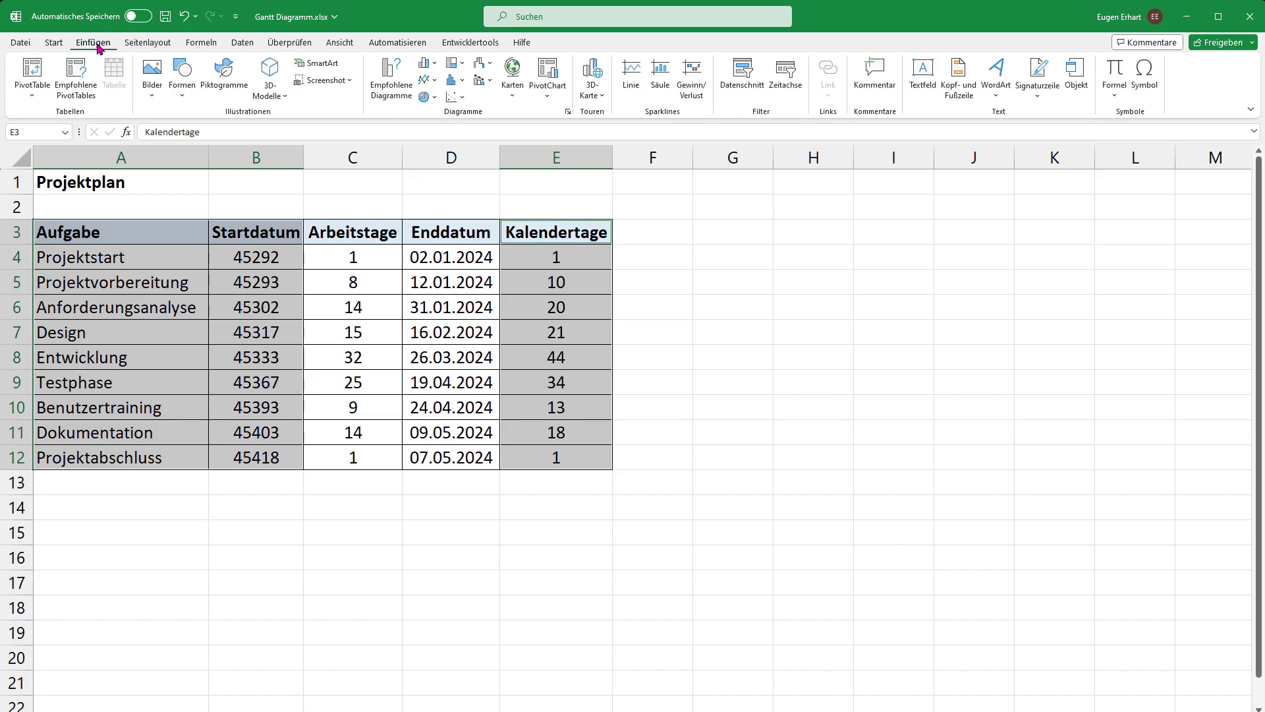
{"action": "left_click", "coordinate": [391, 83]}
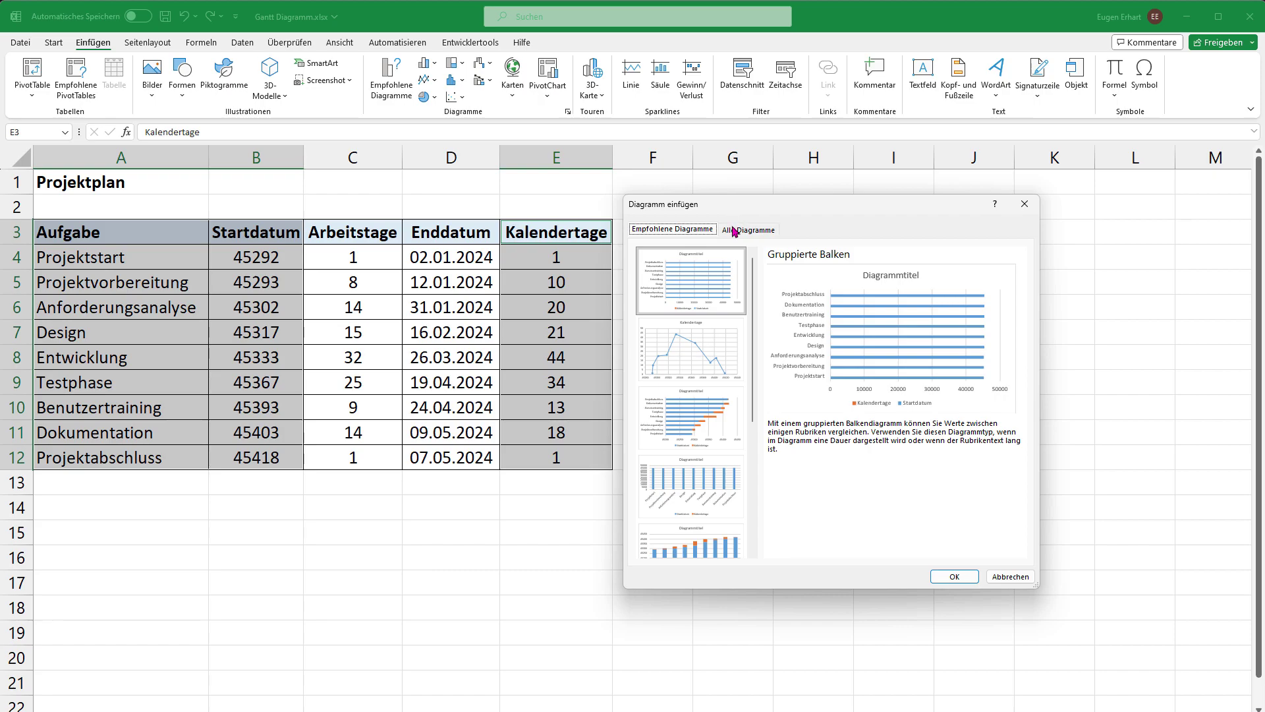
{"action": "left_click", "coordinate": [734, 232]}
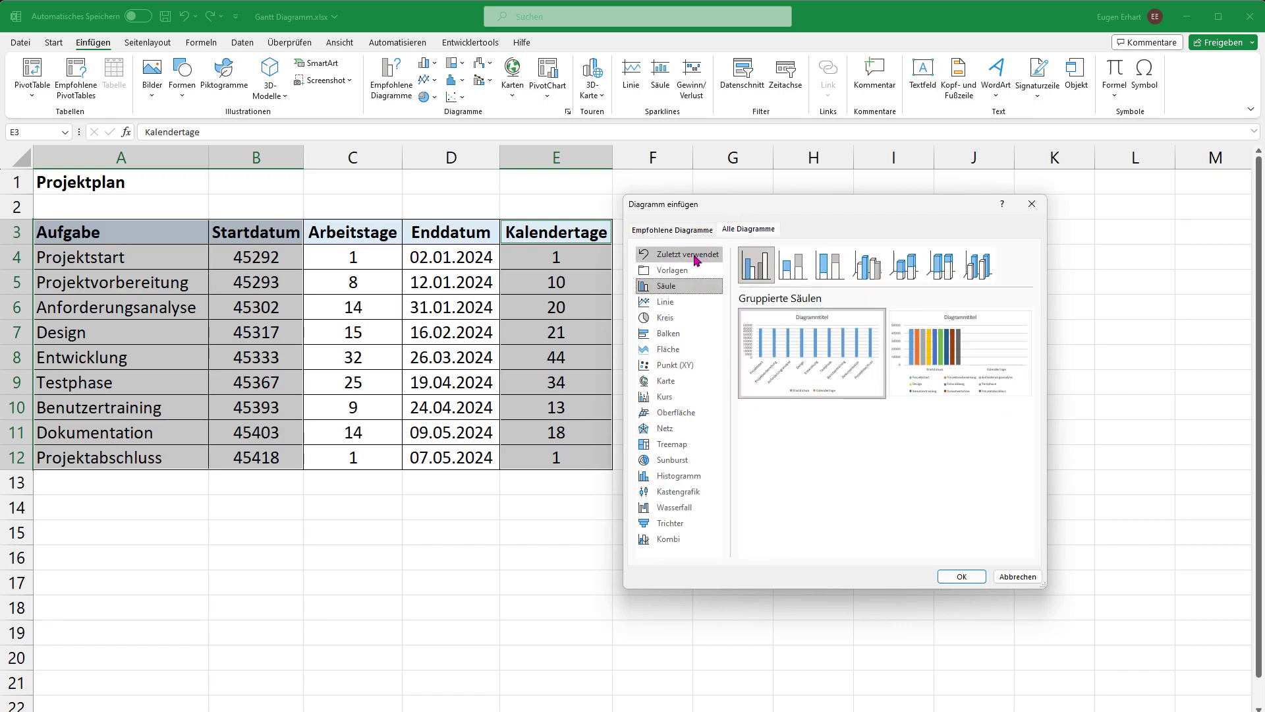
{"action": "left_click", "coordinate": [664, 334]}
{"action": "mouse_move", "coordinate": [811, 353]}
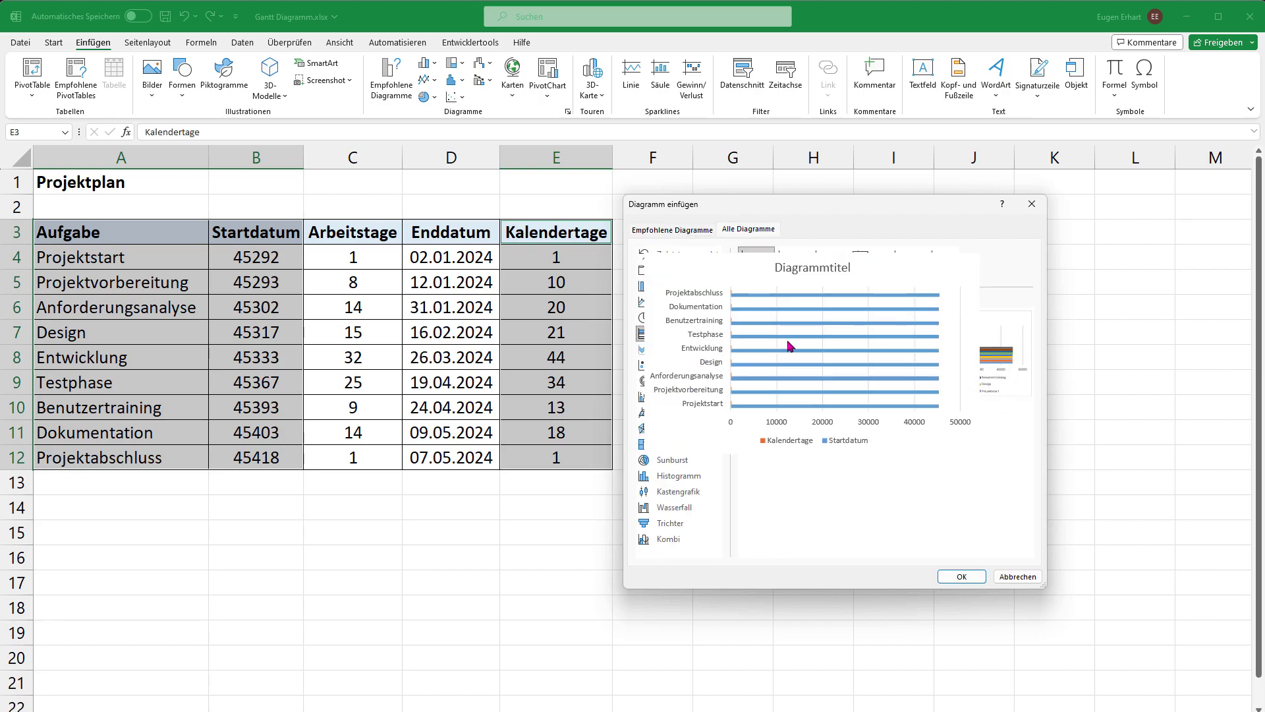
{"action": "left_click", "coordinate": [791, 266]}
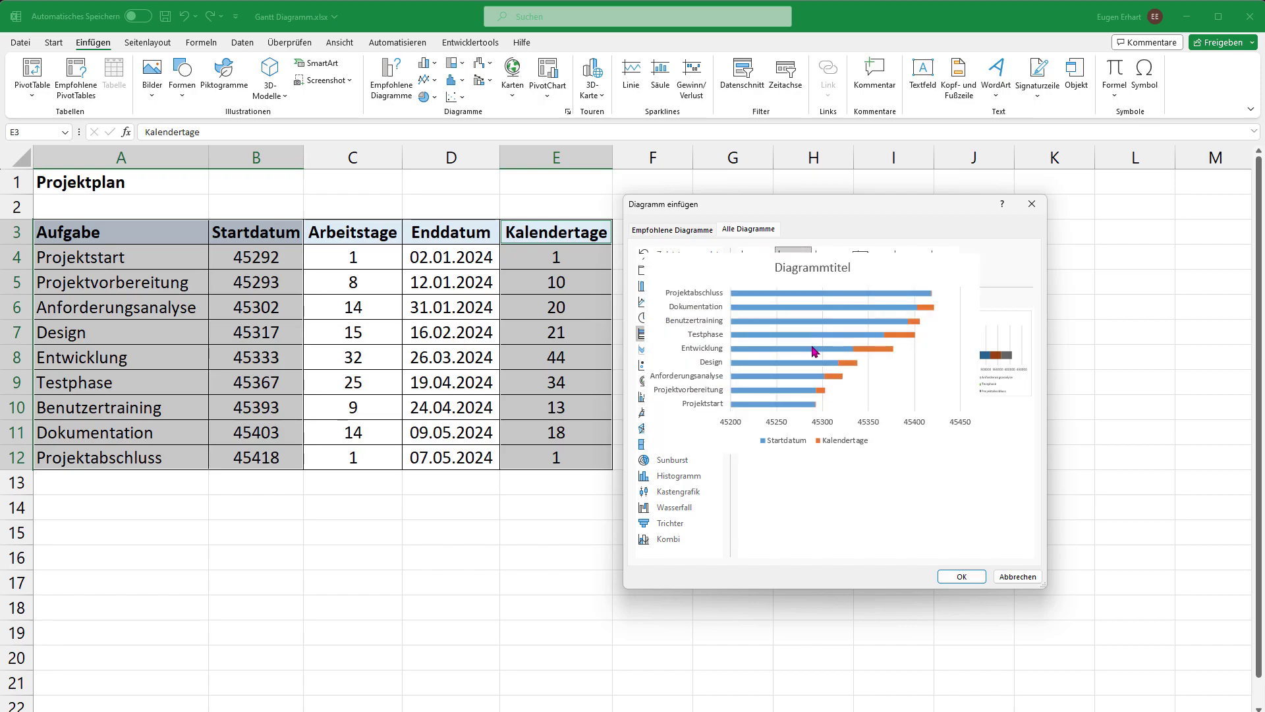
{"action": "left_click", "coordinate": [960, 576]}
{"action": "mouse_move", "coordinate": [722, 285]}
{"action": "left_mouse_down"}
{"action": "mouse_move", "coordinate": [815, 278]}
{"action": "mouse_move", "coordinate": [767, 308]}
{"action": "left_mouse_up"}
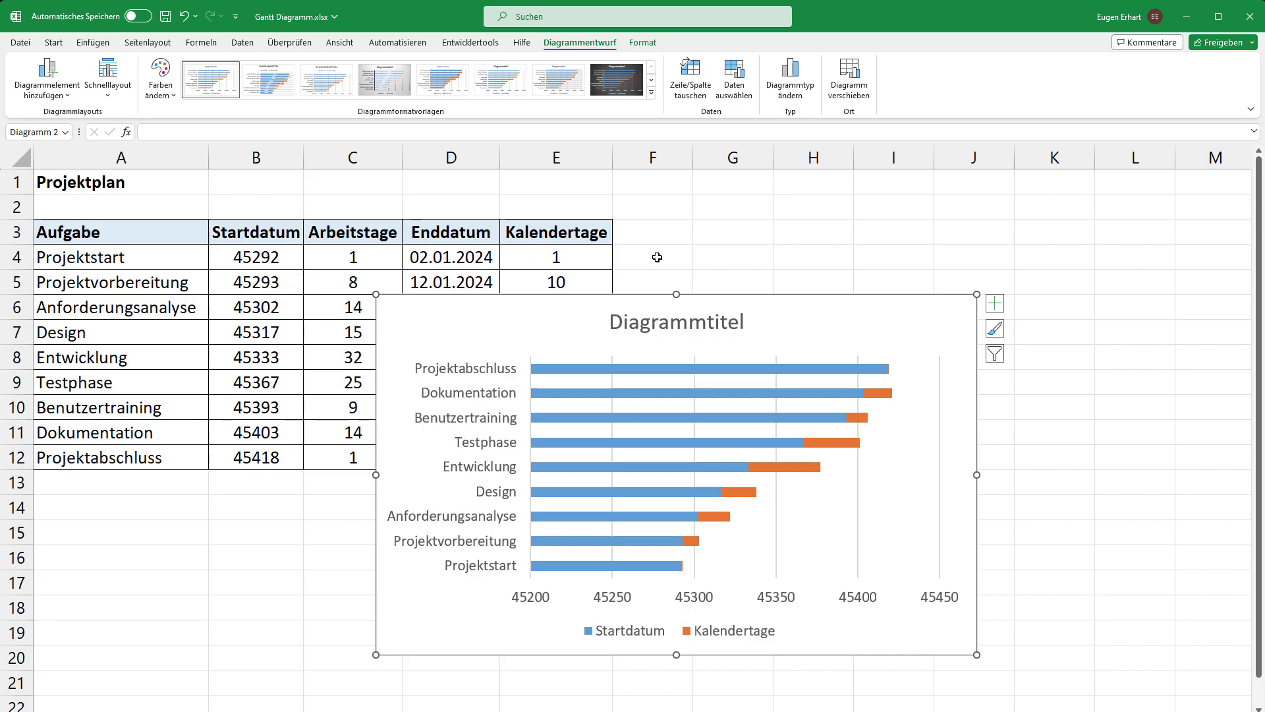
Step: Format B4:B12 as 'Datum, kurz' so the chart axis shows dates
{"action": "left_click_drag", "start_coordinate": [292, 263], "coordinate": [267, 457]}
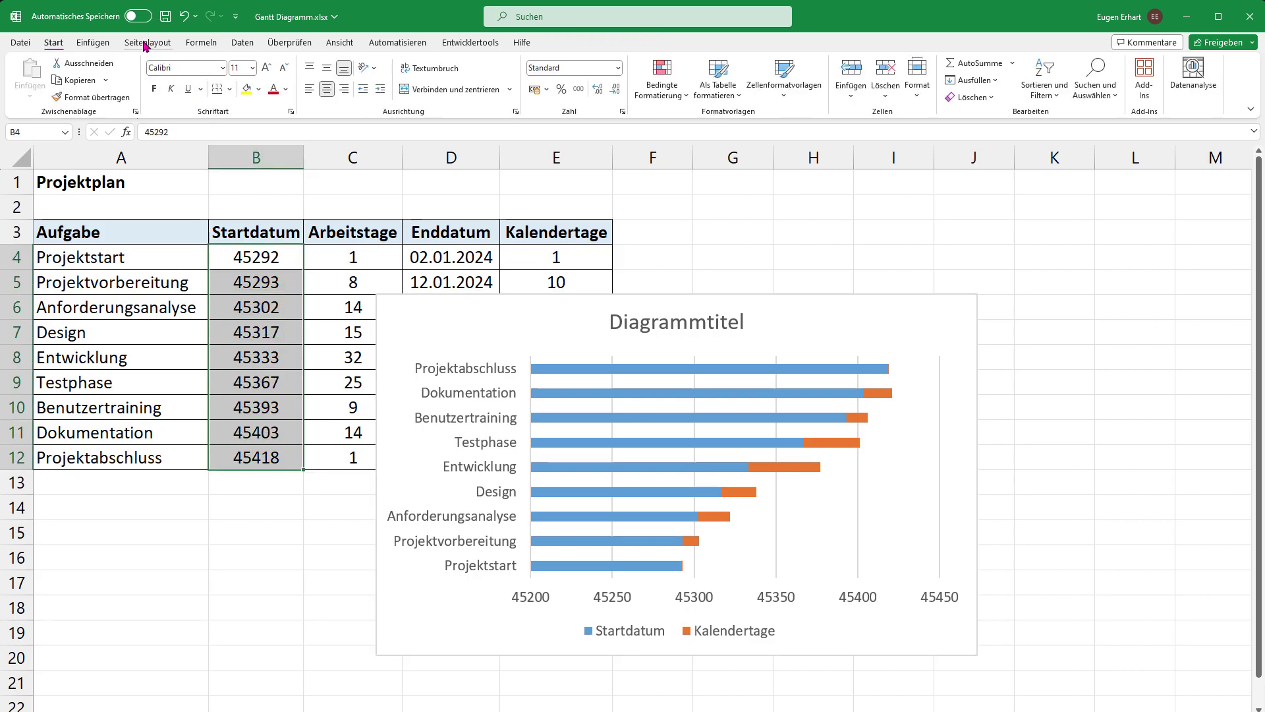
{"action": "left_click", "coordinate": [618, 68]}
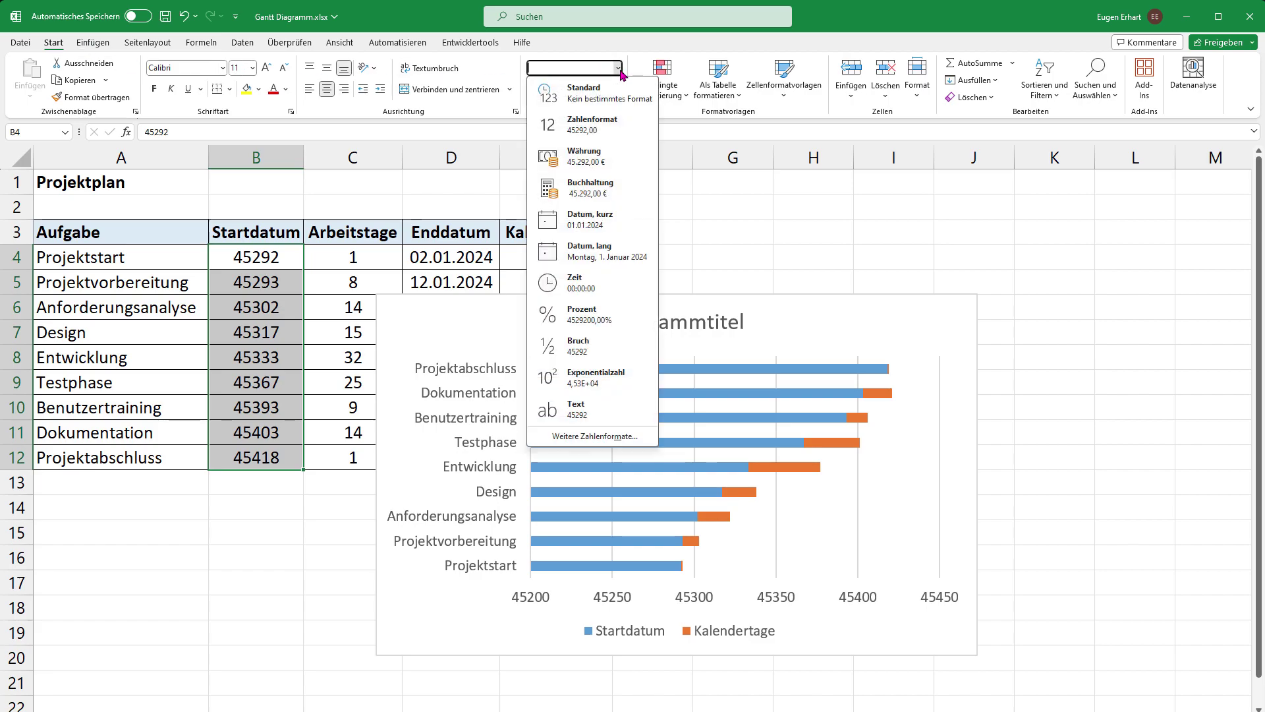
{"action": "left_click", "coordinate": [584, 224]}
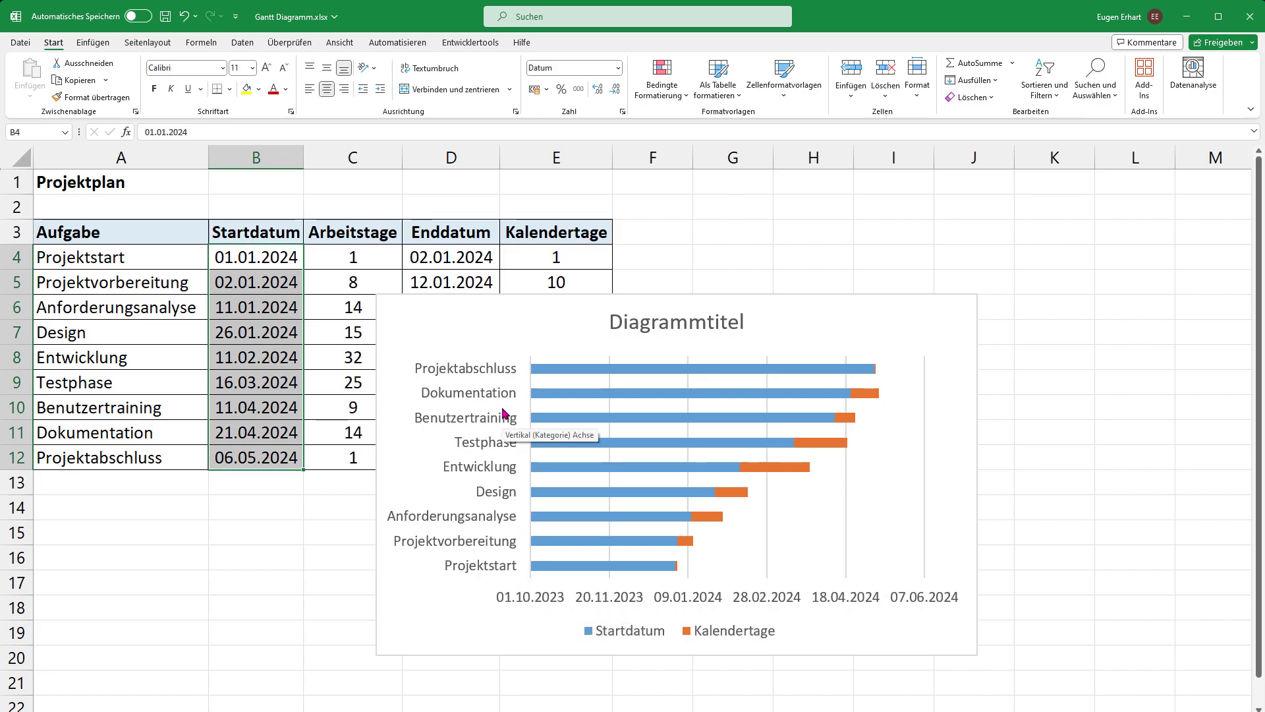
{"action": "left_click", "coordinate": [499, 429]}
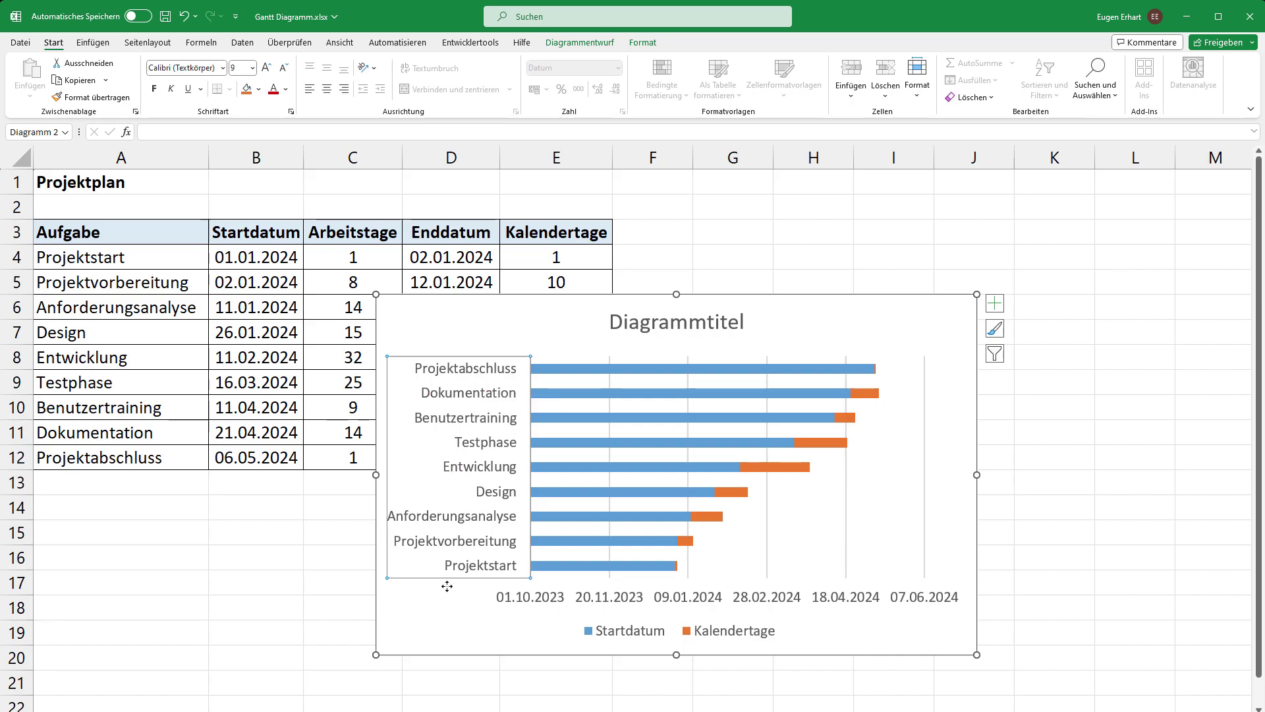
Step: Set the task axis to 'Kategorien in umgekehrter Reihenfolge' so Projektstart is on top
{"action": "right_click", "coordinate": [494, 371]}
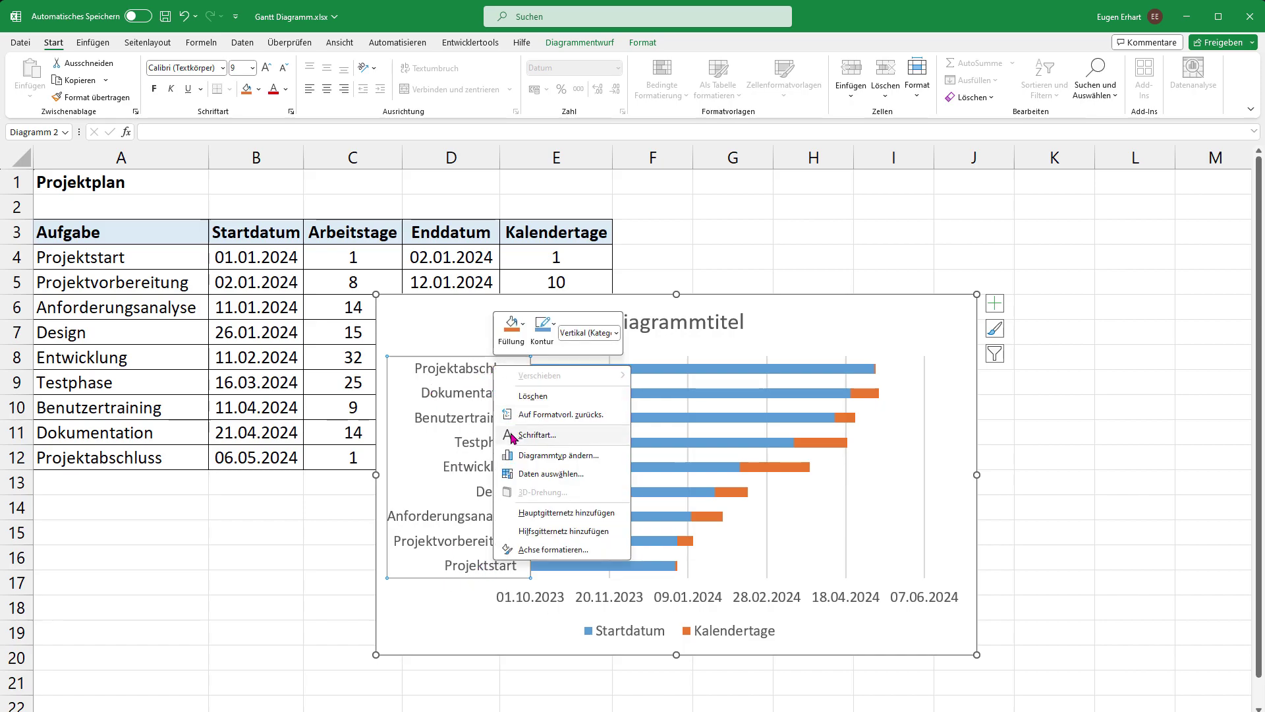
{"action": "left_click", "coordinate": [539, 553]}
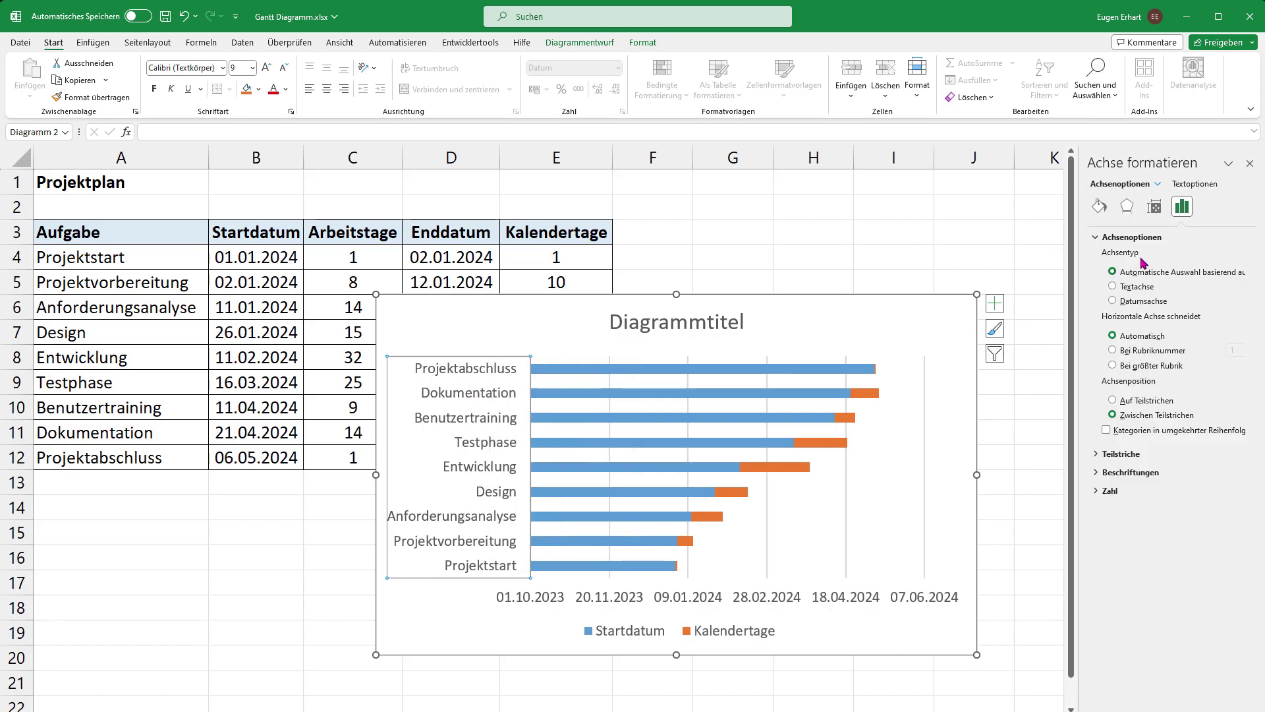
{"action": "left_click", "coordinate": [1106, 432]}
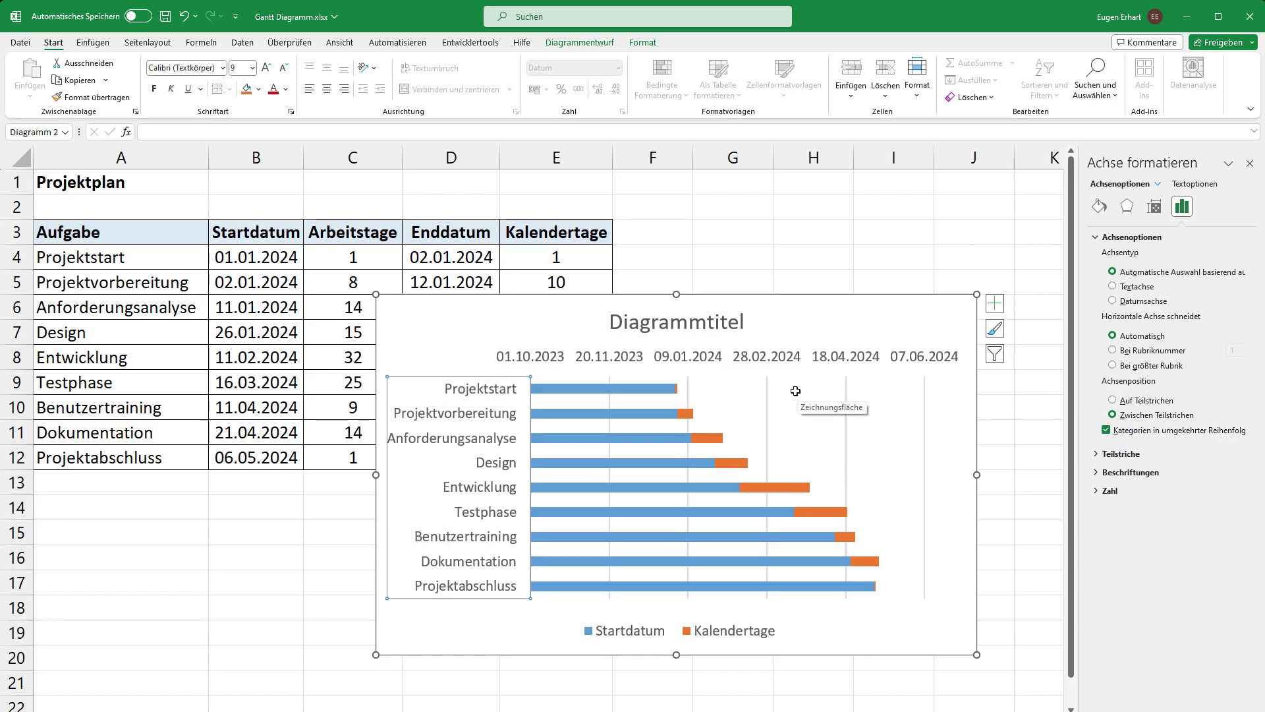
{"action": "left_click", "coordinate": [551, 356]}
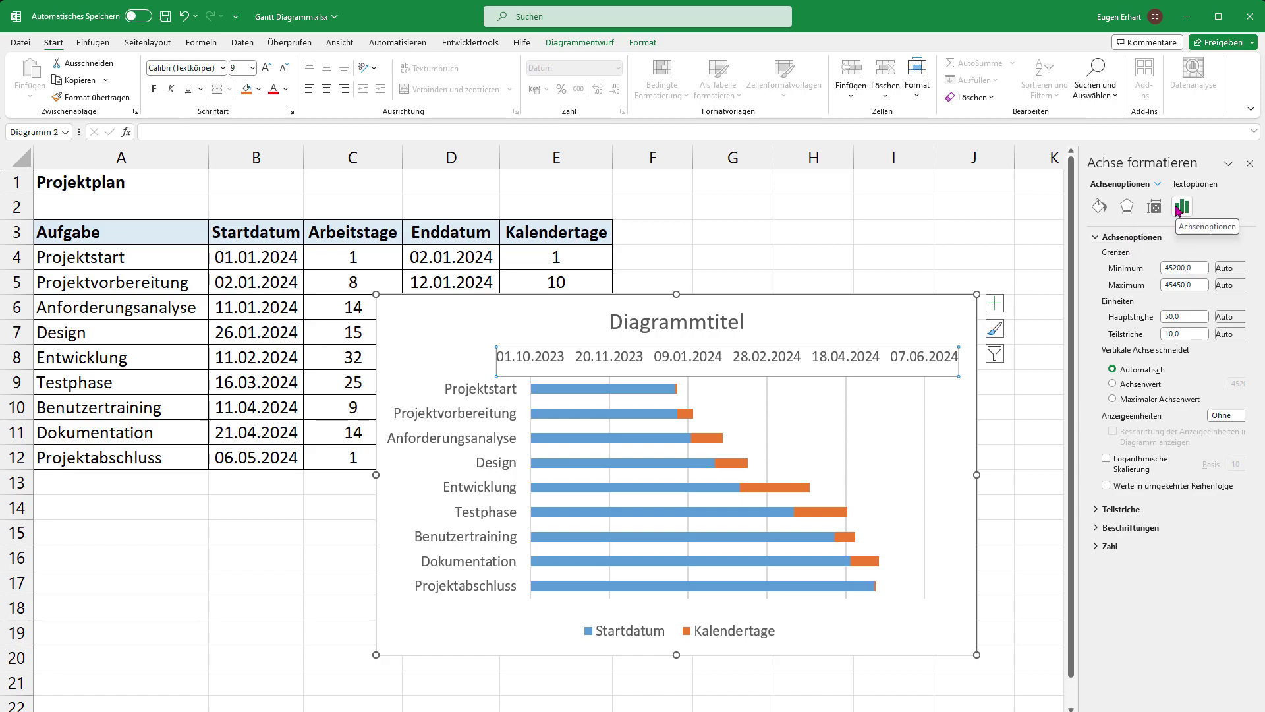
Step: Set the date axis Minimum to 01.01.2024 and Maximum to 07.05.2024
{"action": "double_click", "coordinate": [1179, 268]}
{"action": "type", "text": "0"}
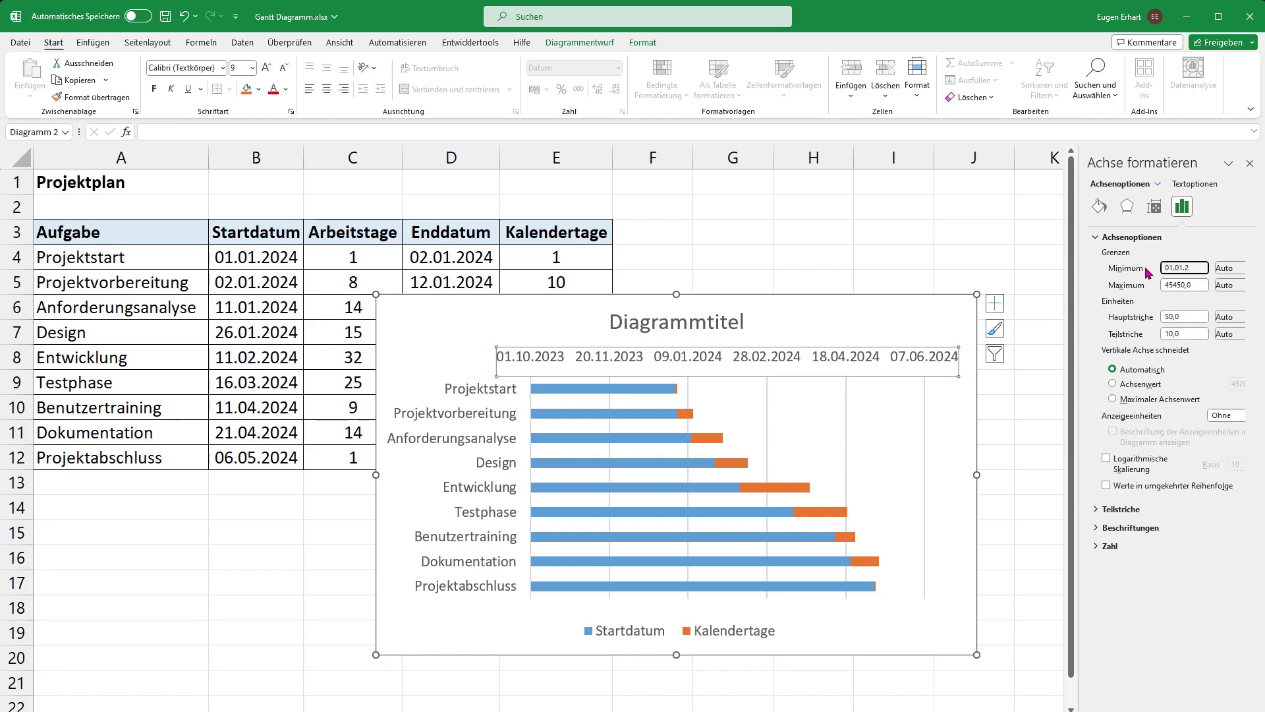
{"action": "key", "text": "Return"}
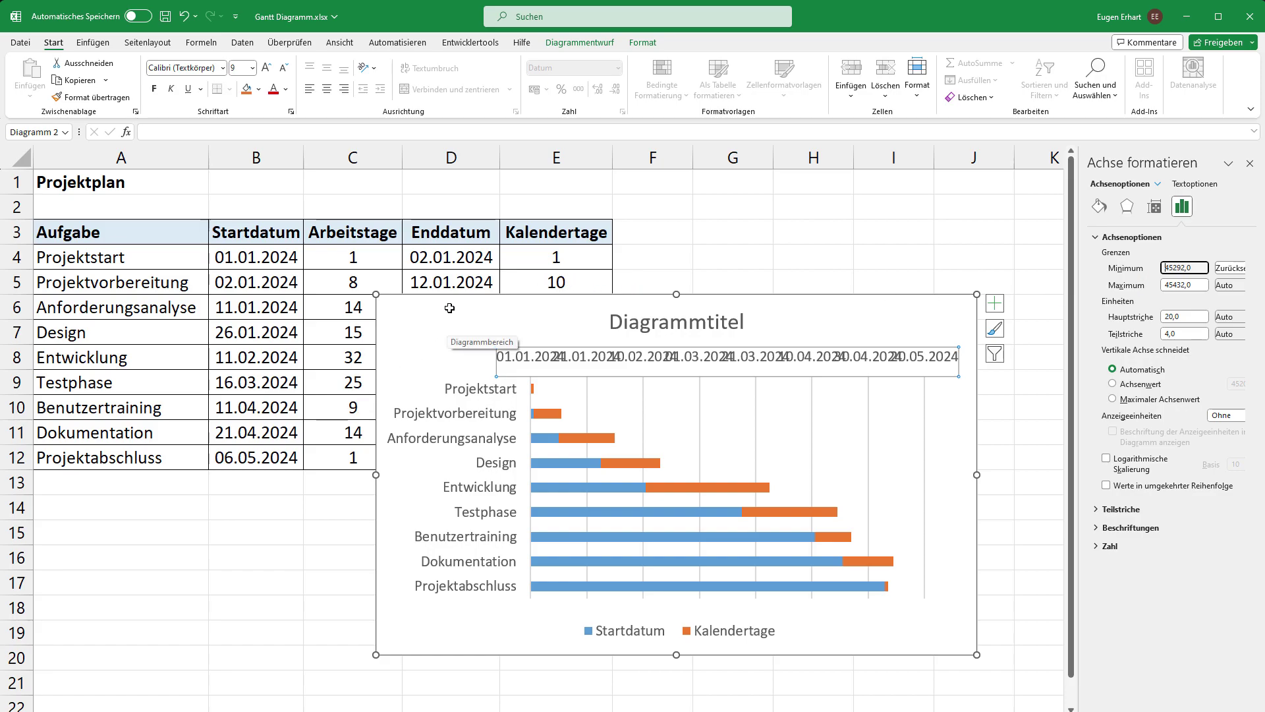
{"action": "mouse_move", "coordinate": [446, 309]}
{"action": "left_mouse_down"}
{"action": "mouse_move", "coordinate": [595, 307]}
{"action": "mouse_move", "coordinate": [424, 328]}
{"action": "left_mouse_up"}
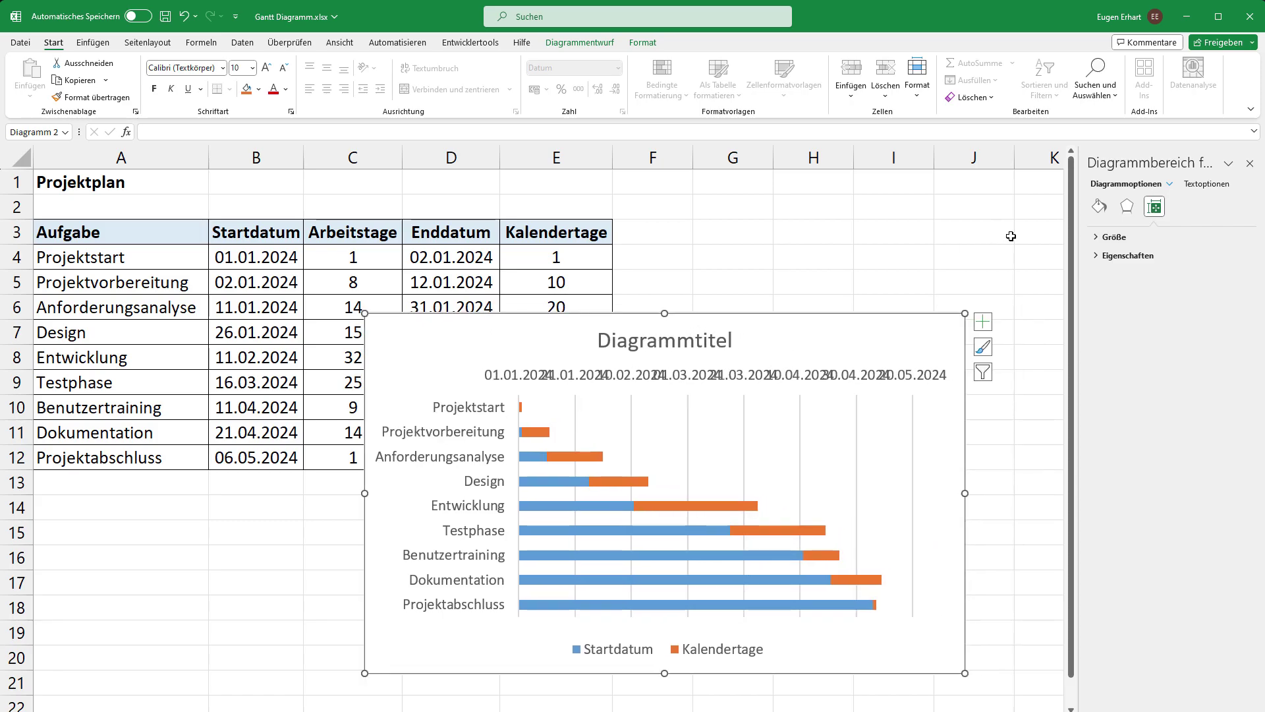
{"action": "left_click", "coordinate": [868, 384]}
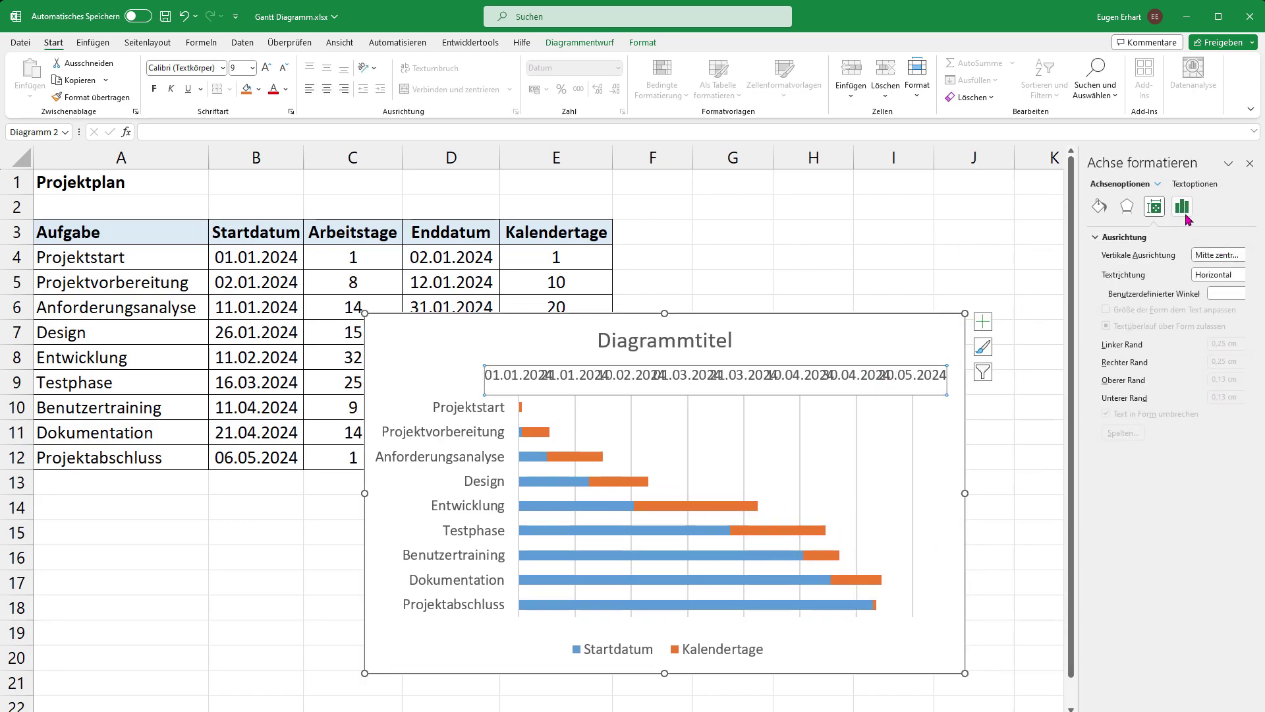
{"action": "left_click", "coordinate": [1183, 209]}
{"action": "left_click", "coordinate": [1149, 237]}
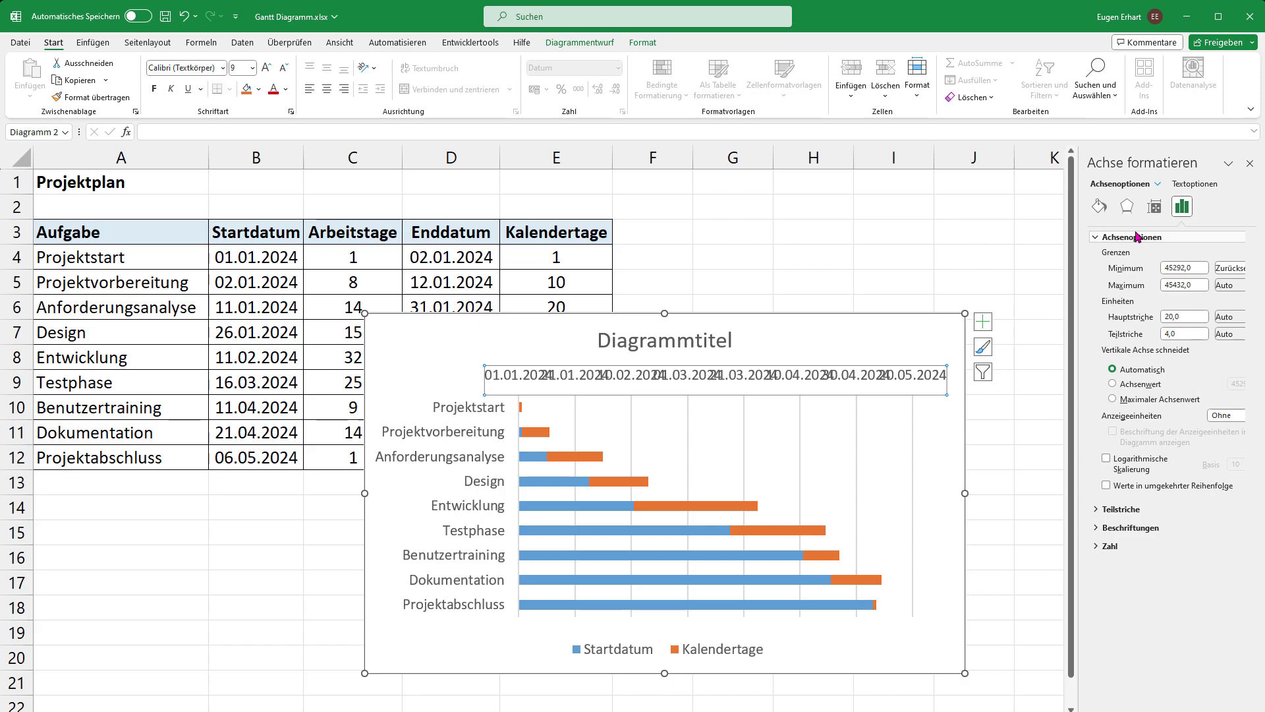
{"action": "left_click", "coordinate": [1183, 289]}
{"action": "type", "text": "07.05.2024"}
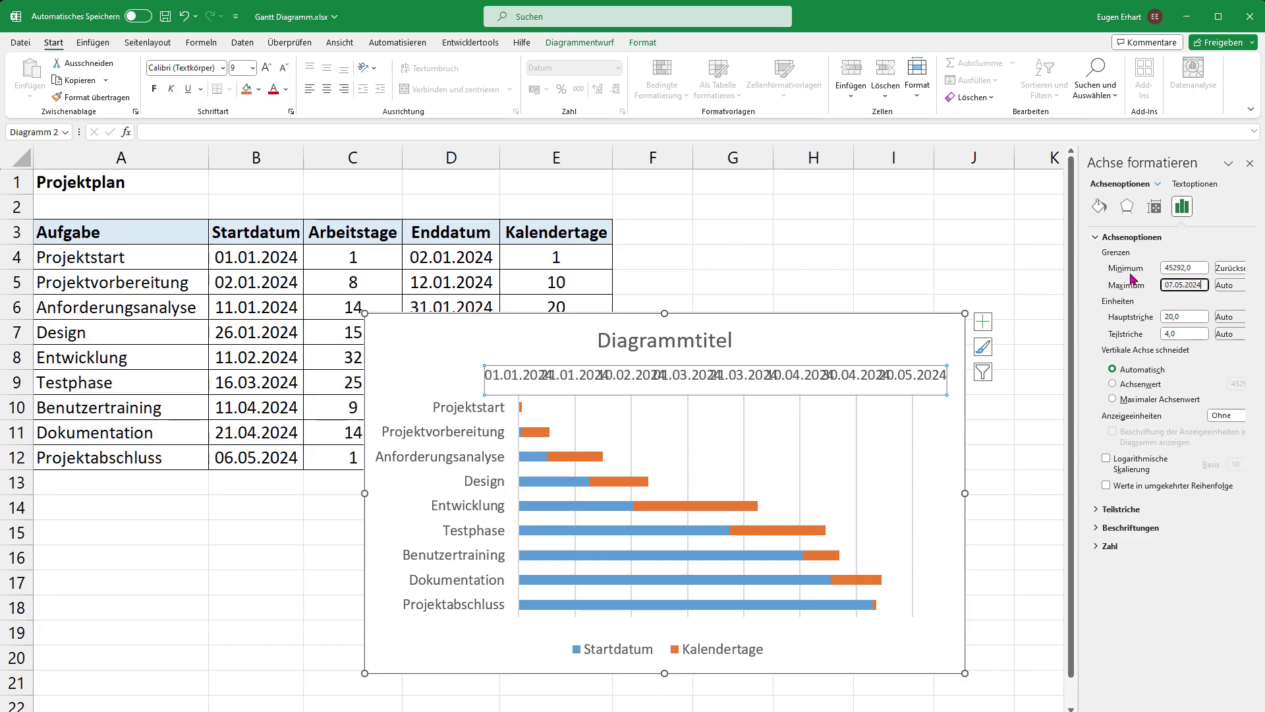
{"action": "key", "text": "Return"}
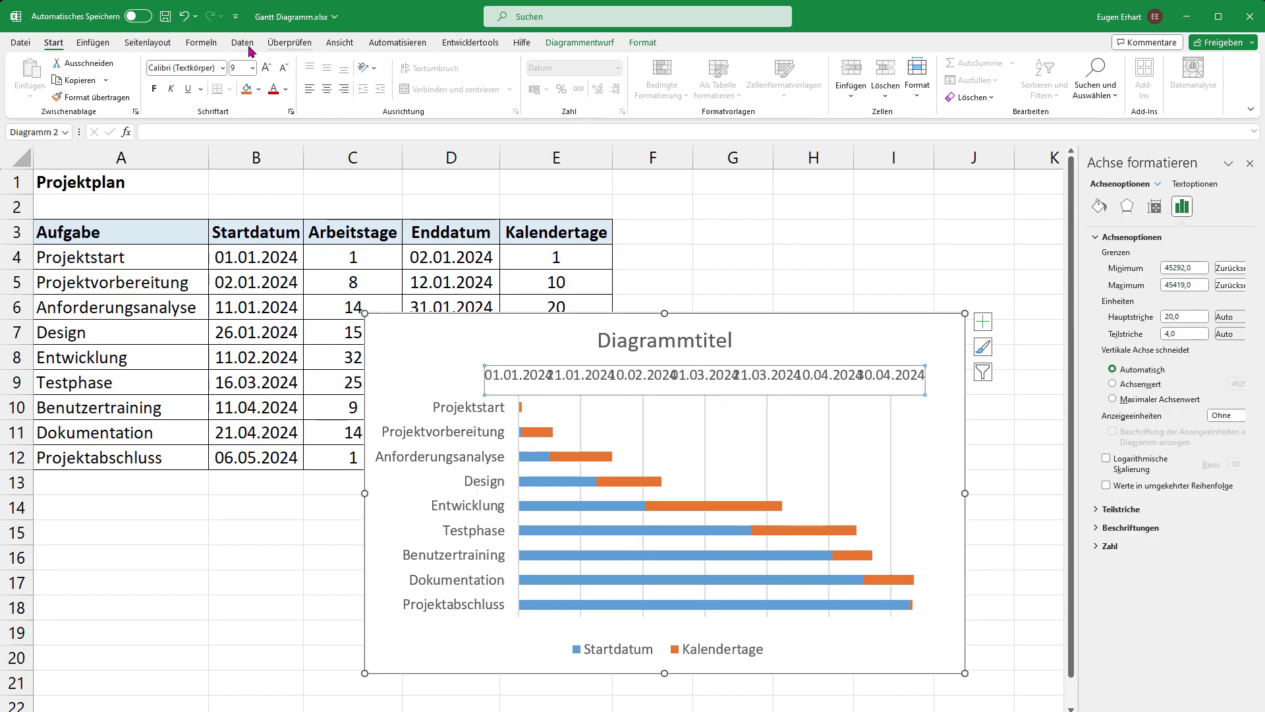
Step: Rotate the date axis labels counterclockwise so they run diagonally
{"action": "left_click", "coordinate": [373, 68]}
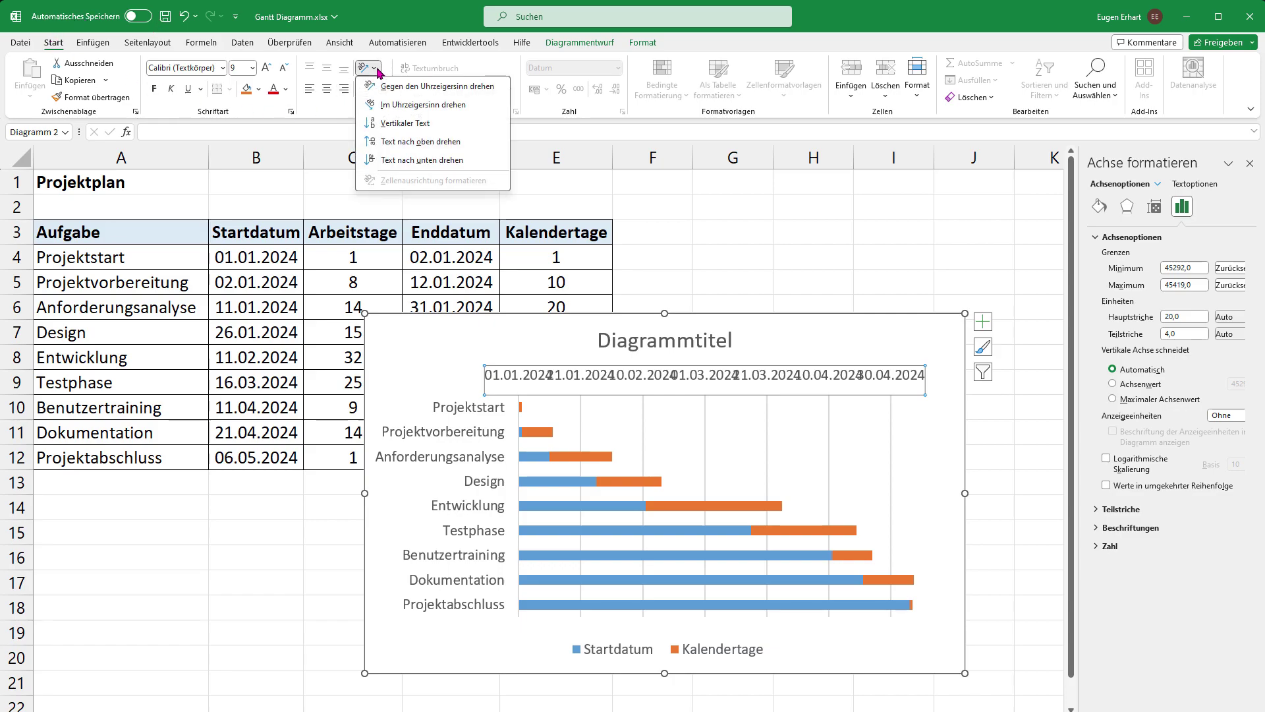
{"action": "left_click", "coordinate": [403, 91]}
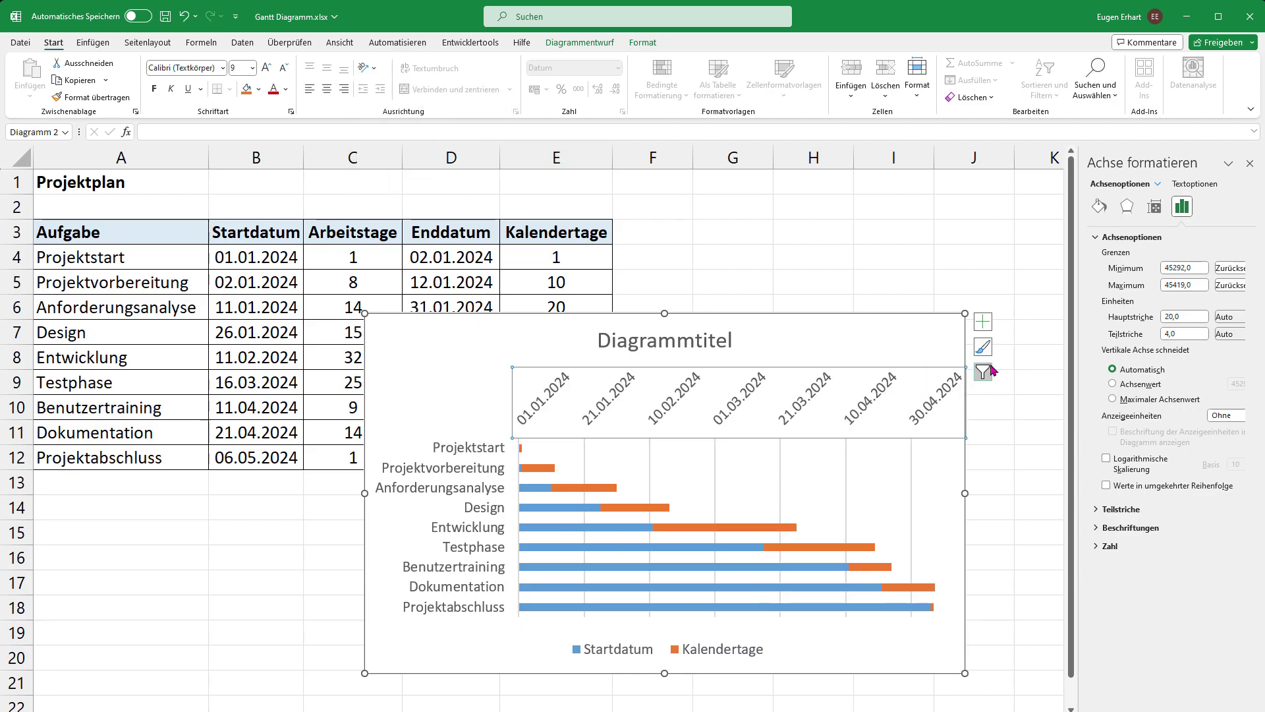
{"action": "left_click", "coordinate": [988, 328]}
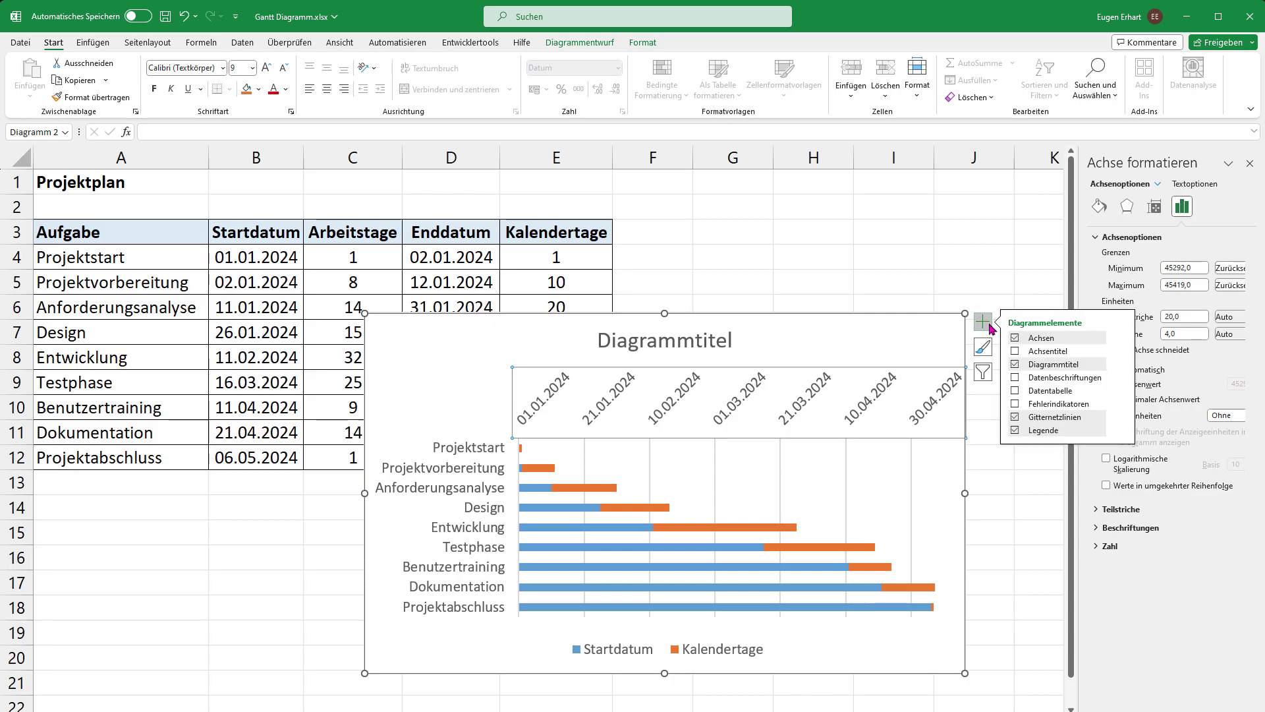
Step: Remove the legend, give Startdatum bars Keine Füllung, and move the chart right
{"action": "left_click", "coordinate": [1015, 431]}
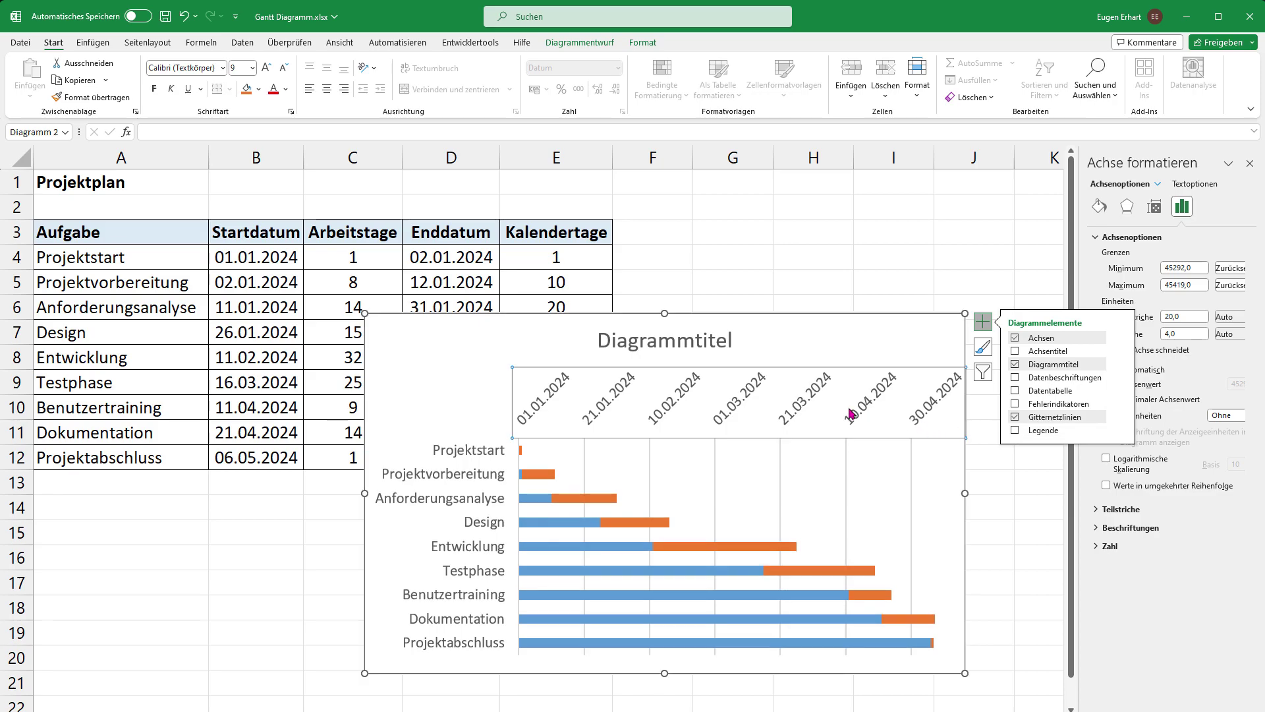
{"action": "left_click", "coordinate": [534, 501]}
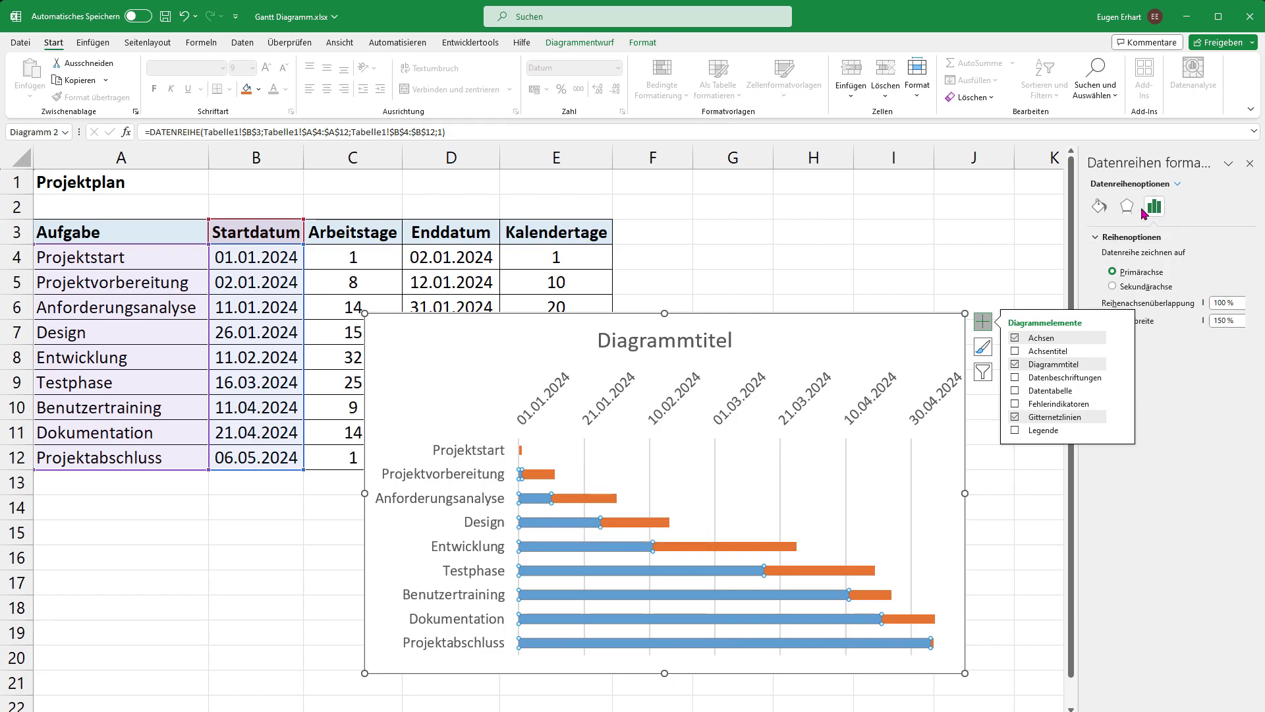
{"action": "left_click", "coordinate": [1101, 208]}
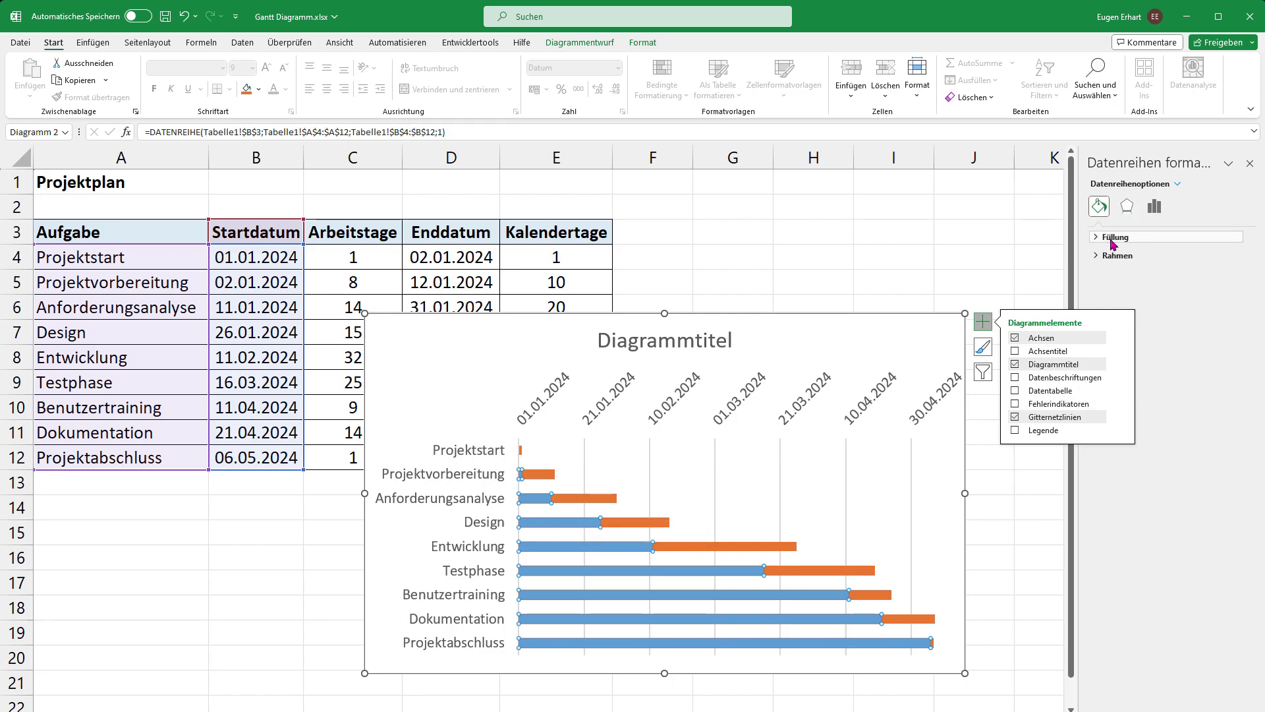
{"action": "left_click", "coordinate": [1113, 237]}
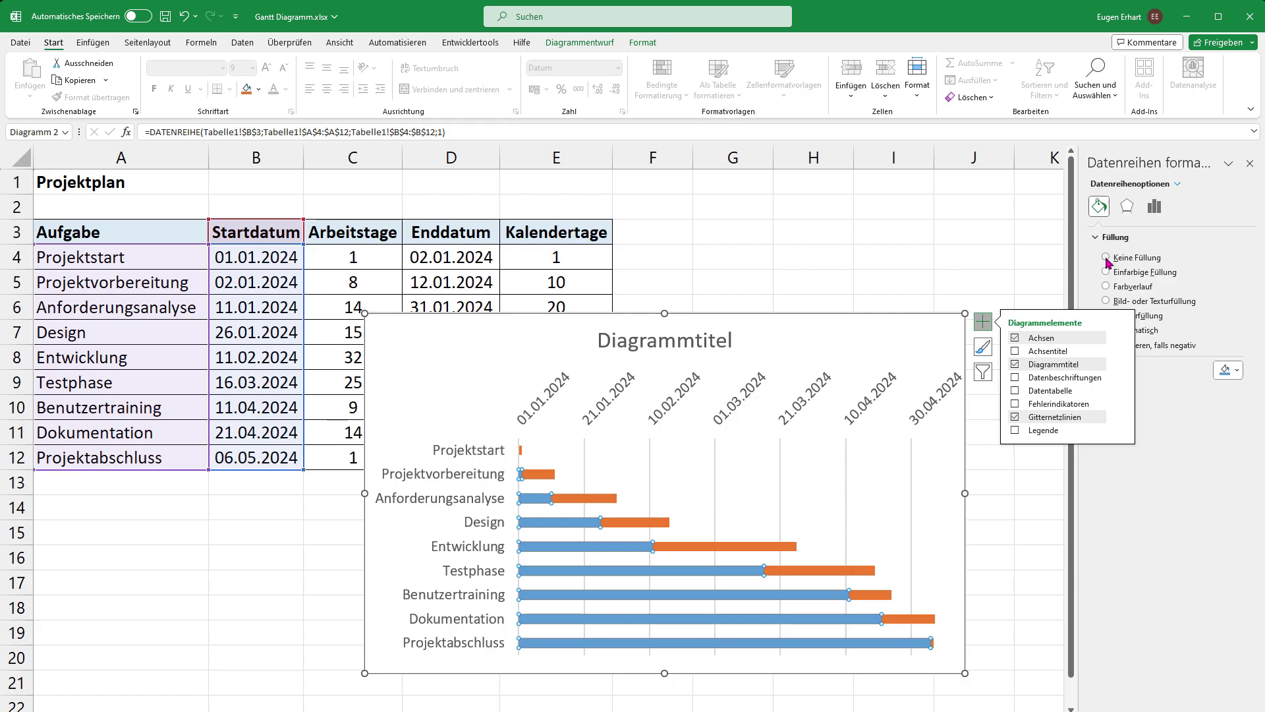
{"action": "left_click", "coordinate": [1107, 257]}
{"action": "left_click_drag", "start_coordinate": [981, 659], "coordinate": [1235, 564]}
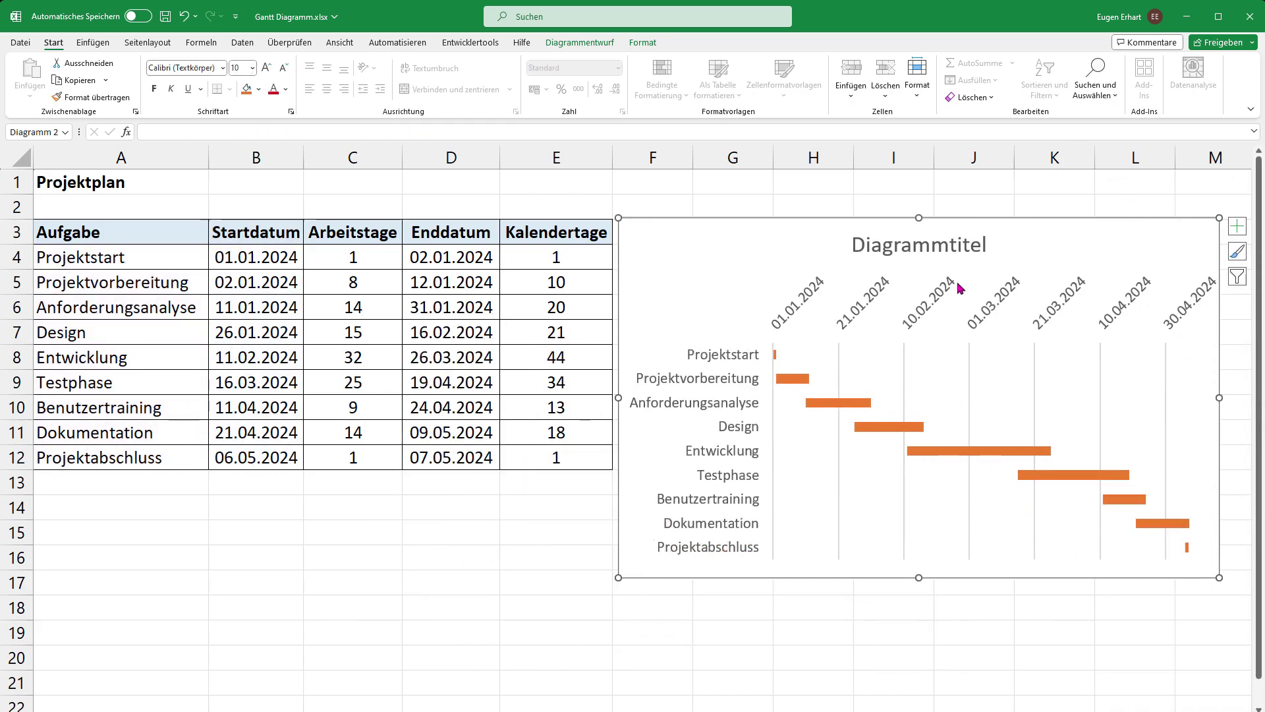
Step: Set the chart title to =A1 so it displays Projektplan
{"action": "left_click", "coordinate": [921, 247]}
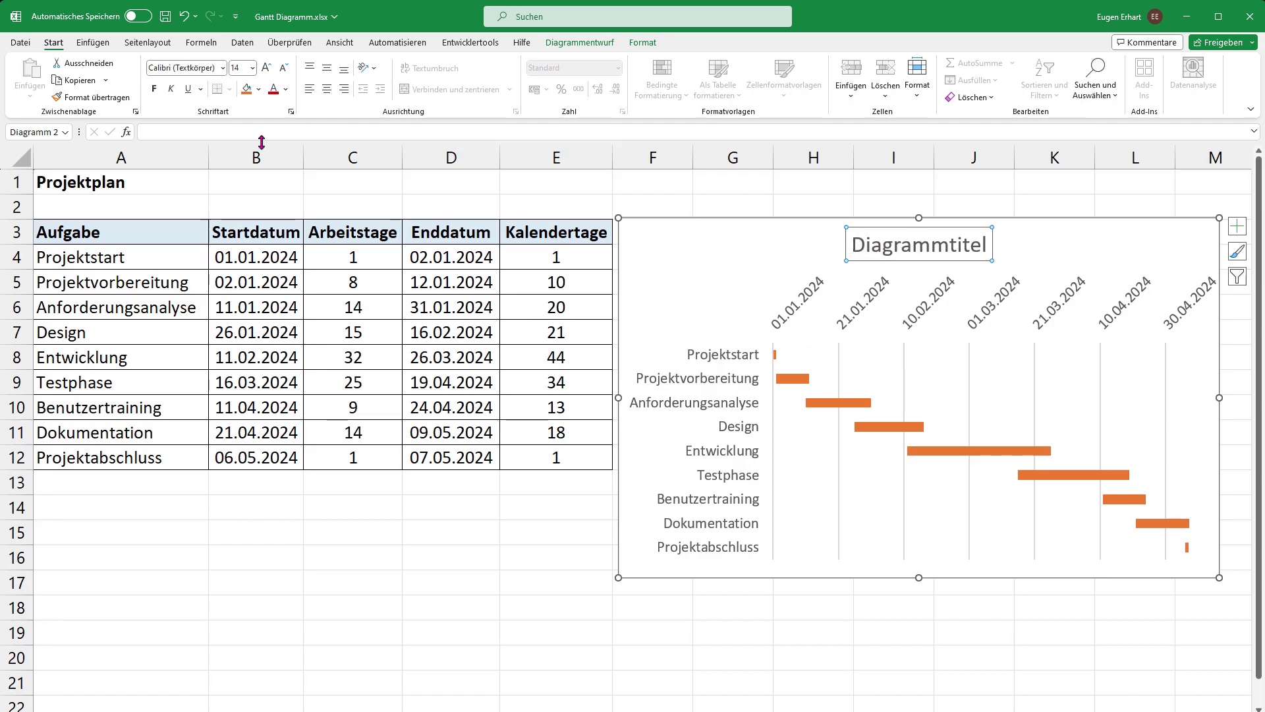
{"action": "left_click", "coordinate": [211, 135]}
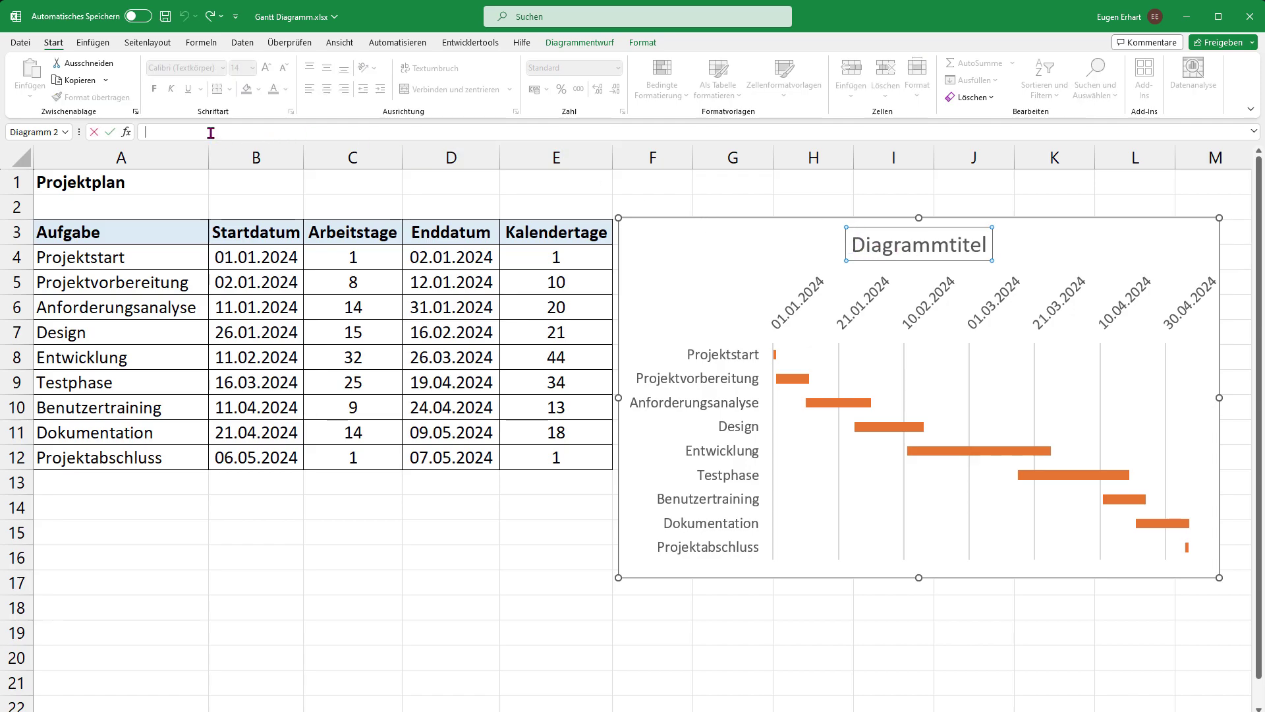
{"action": "type", "text": "="}
{"action": "left_click", "coordinate": [104, 178]}
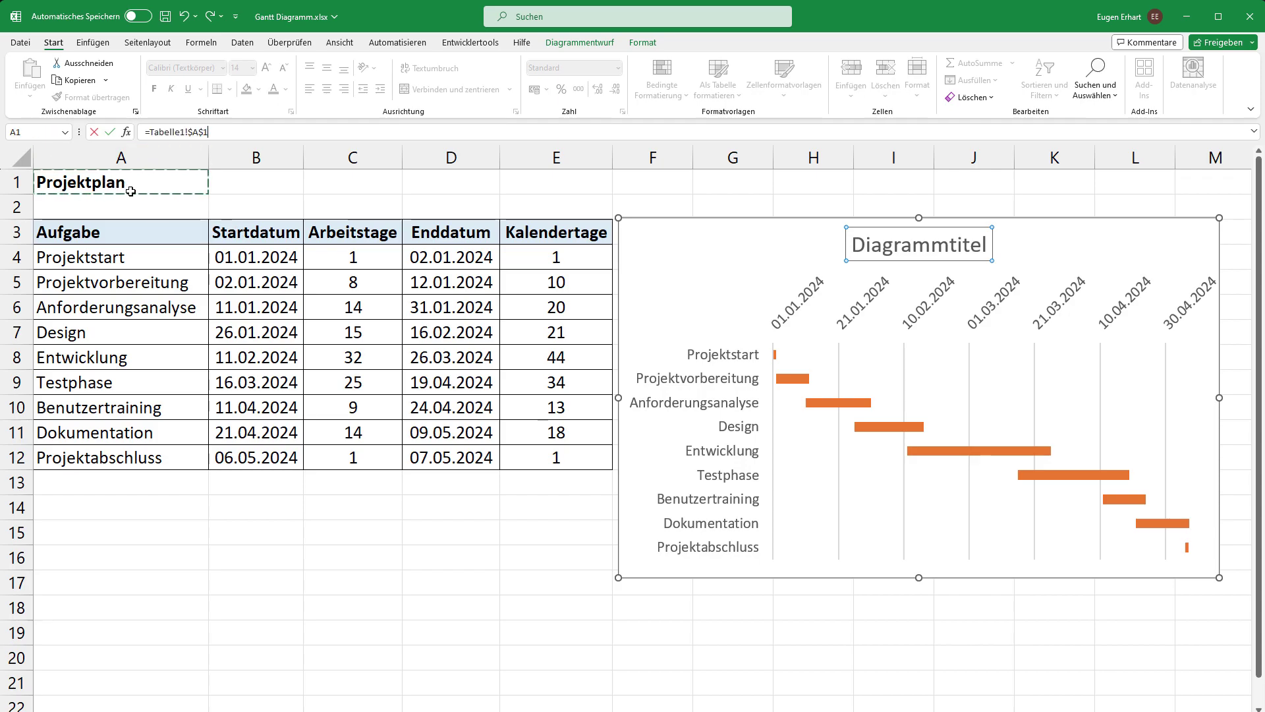
{"action": "key", "text": "Return"}
{"action": "left_click", "coordinate": [790, 202]}
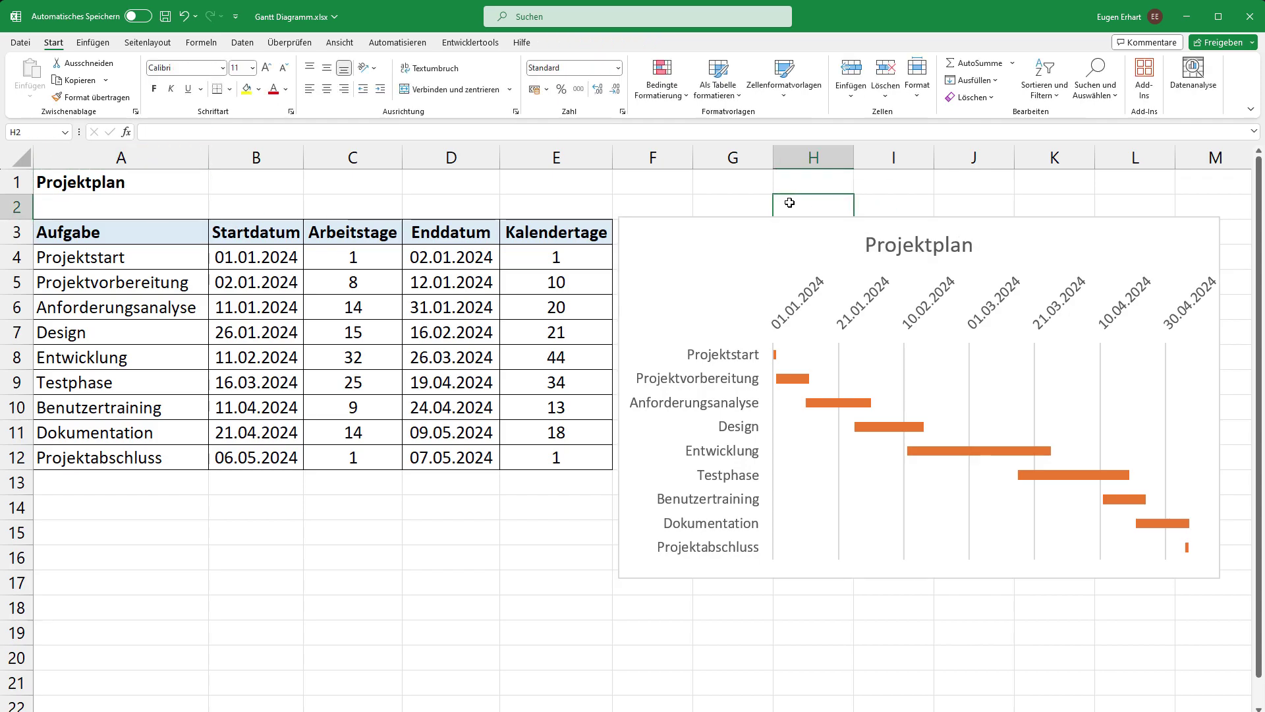